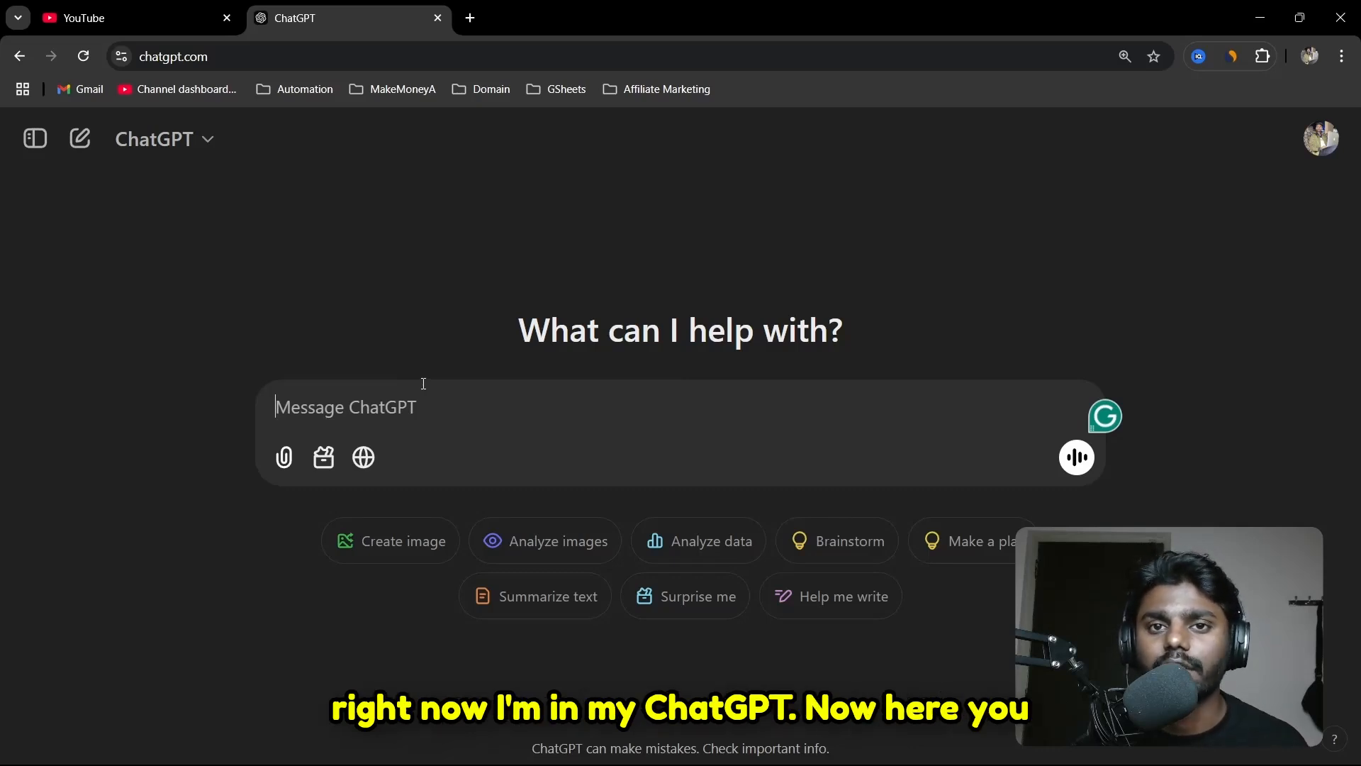
# Ask ChatGPT "what is trending in technology this year?" and follow up with "what is trending today"
pyautogui.write('what is trending')
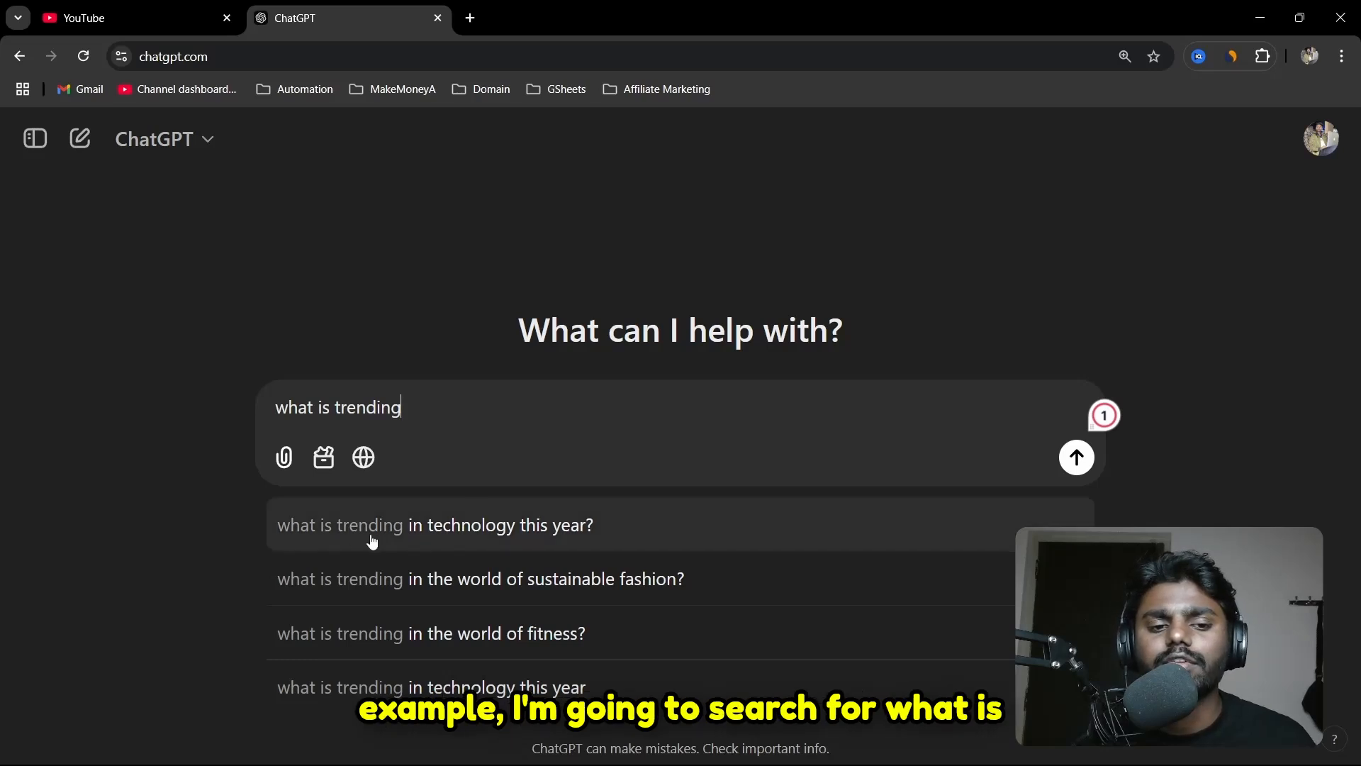
pyautogui.click(524, 528)
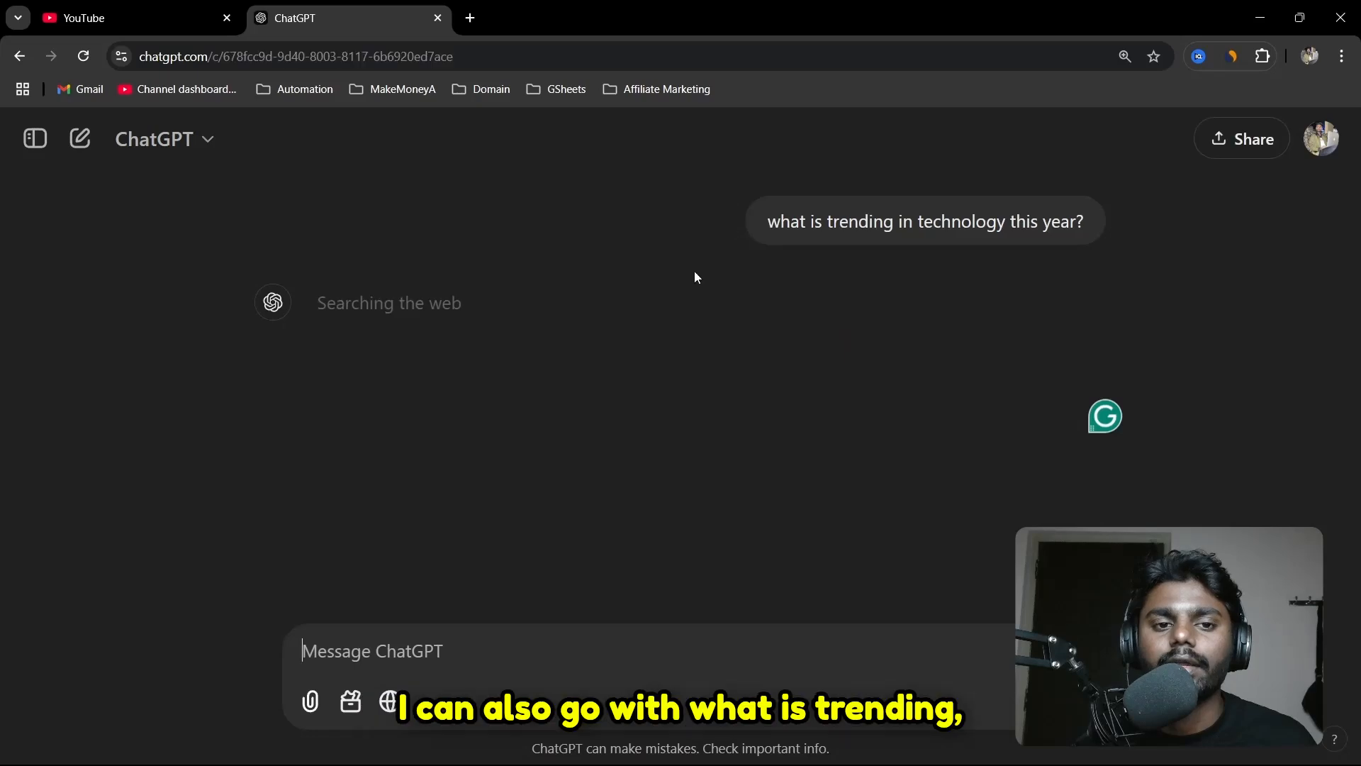
pyautogui.write('what is ')
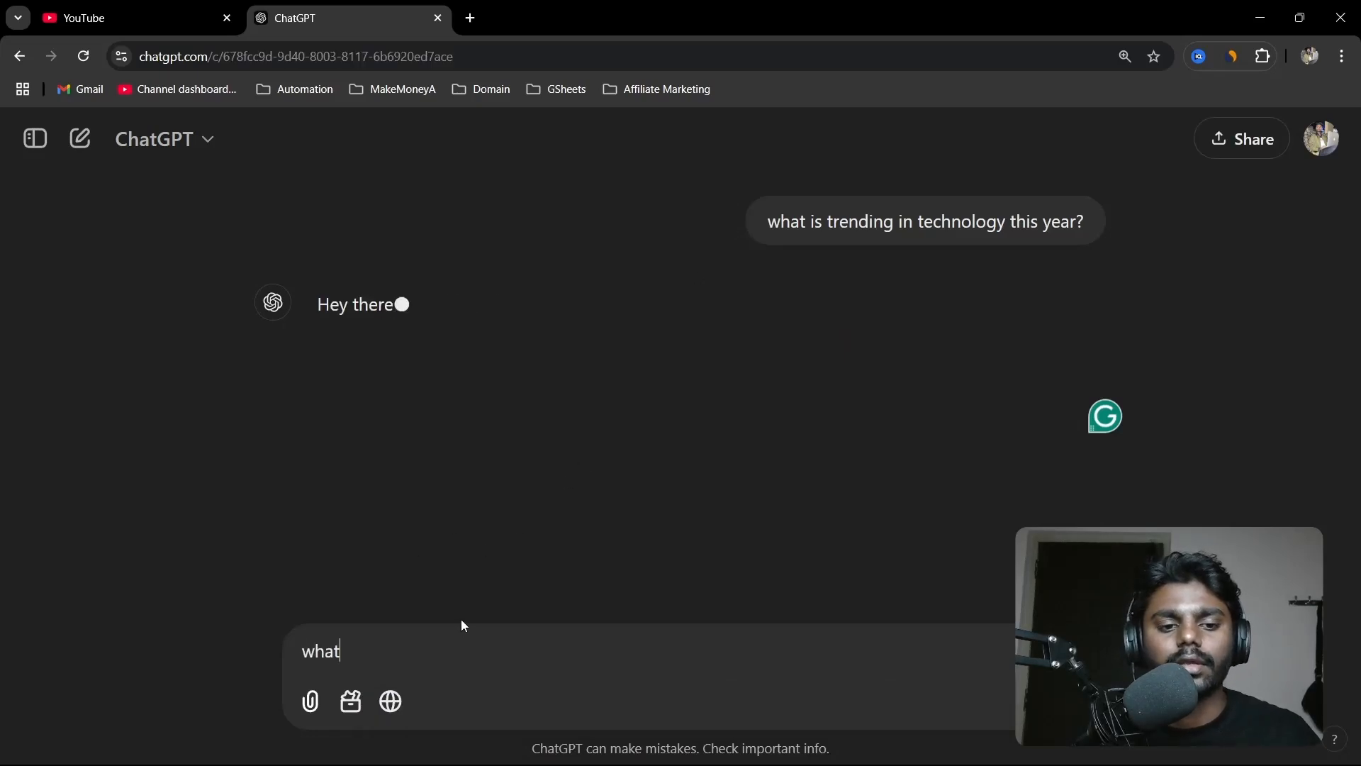
pyautogui.write('tren')
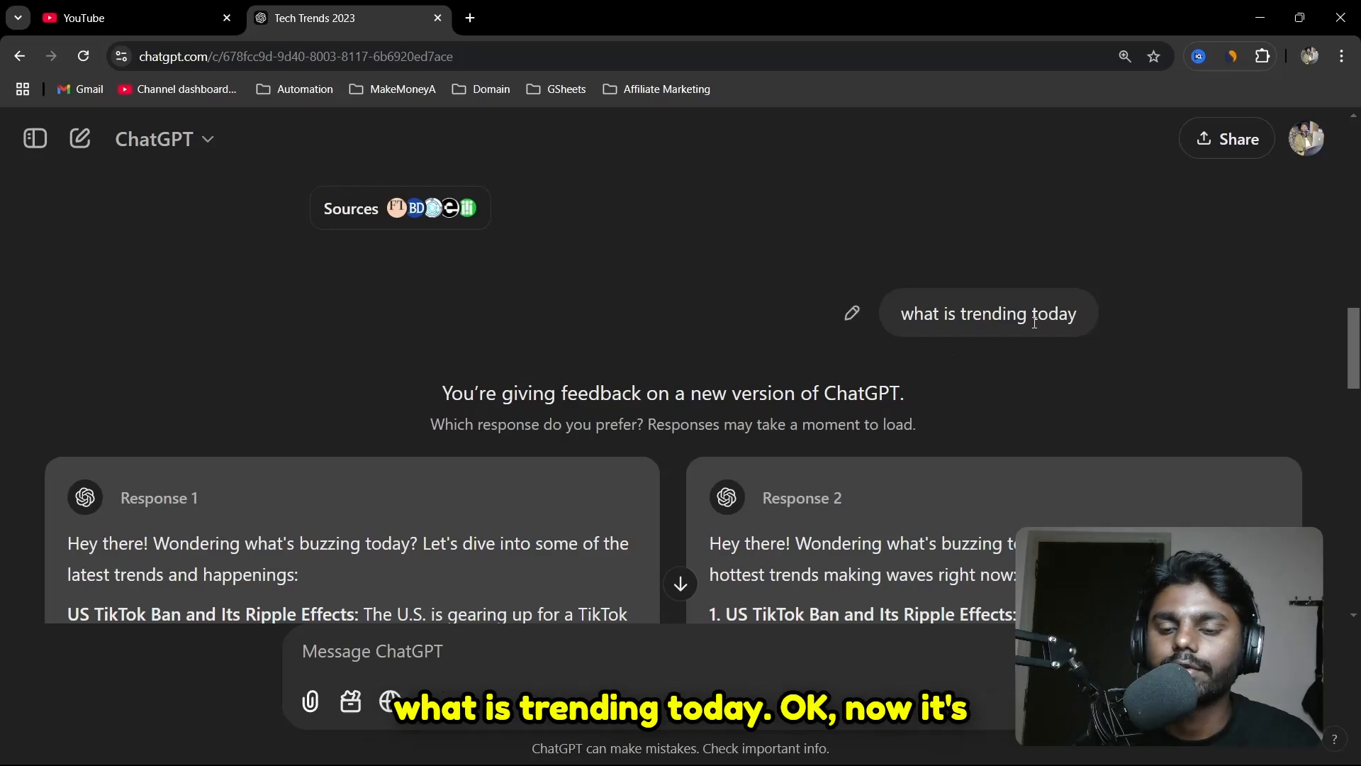
# Compare the two responses about today's trends, including their headings and sources, to find a topic for a news article
pyautogui.scroll(-5, 743, 350)
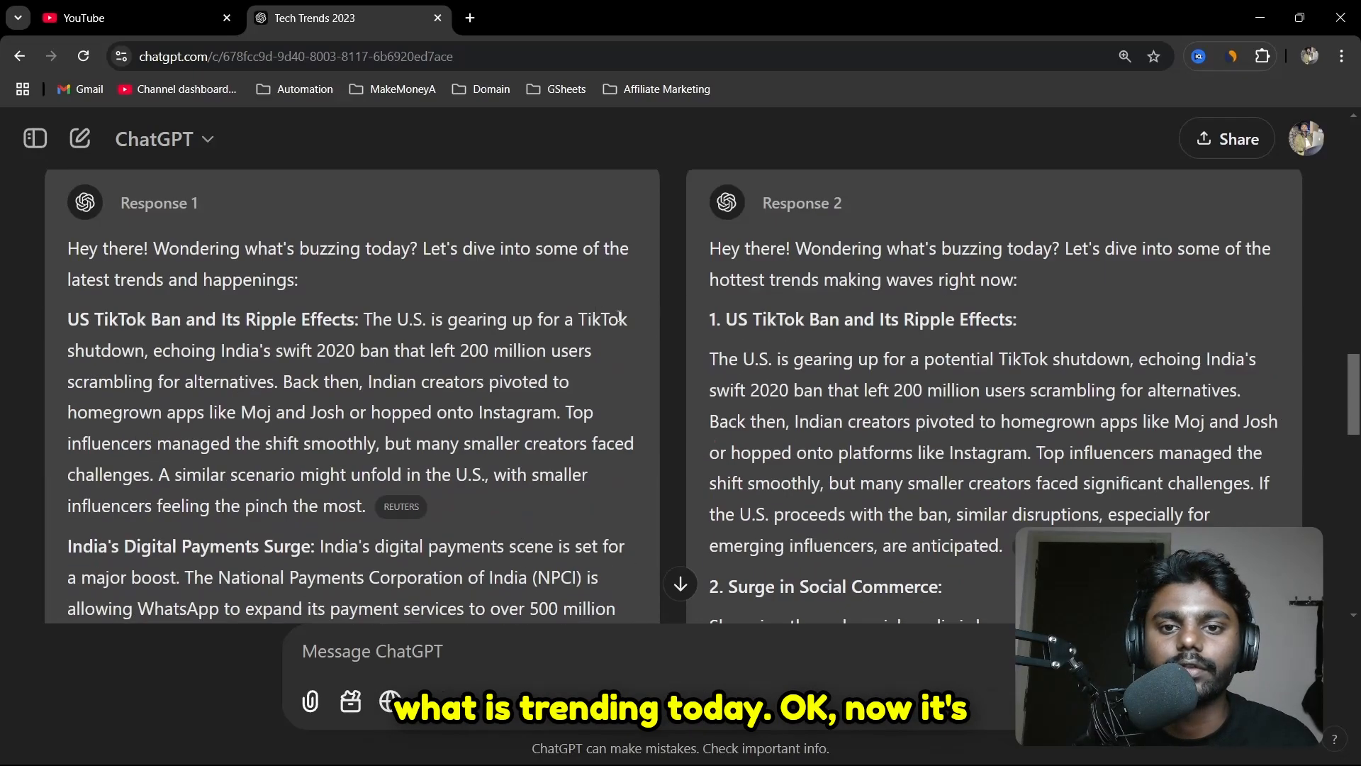
pyautogui.scroll(-12, 731, 324)
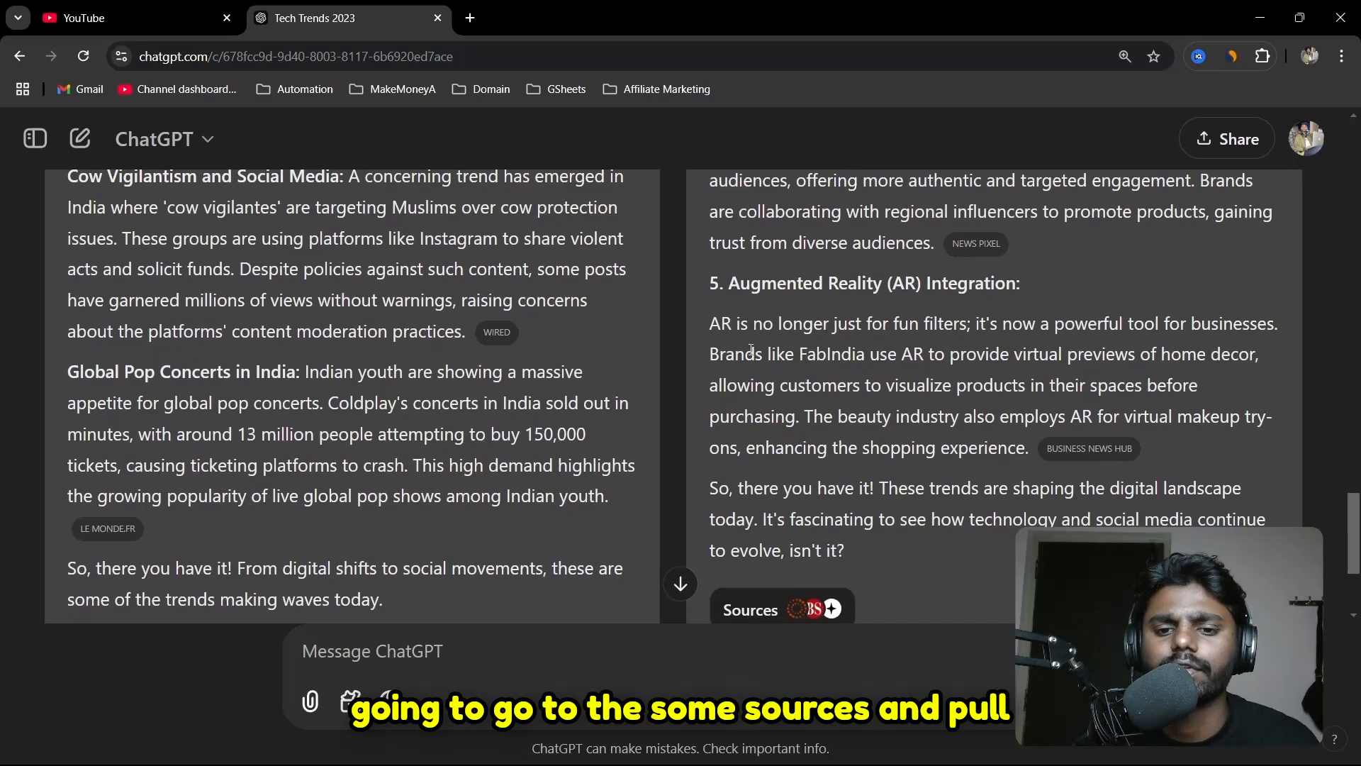
pyautogui.scroll(-3, 751, 349)
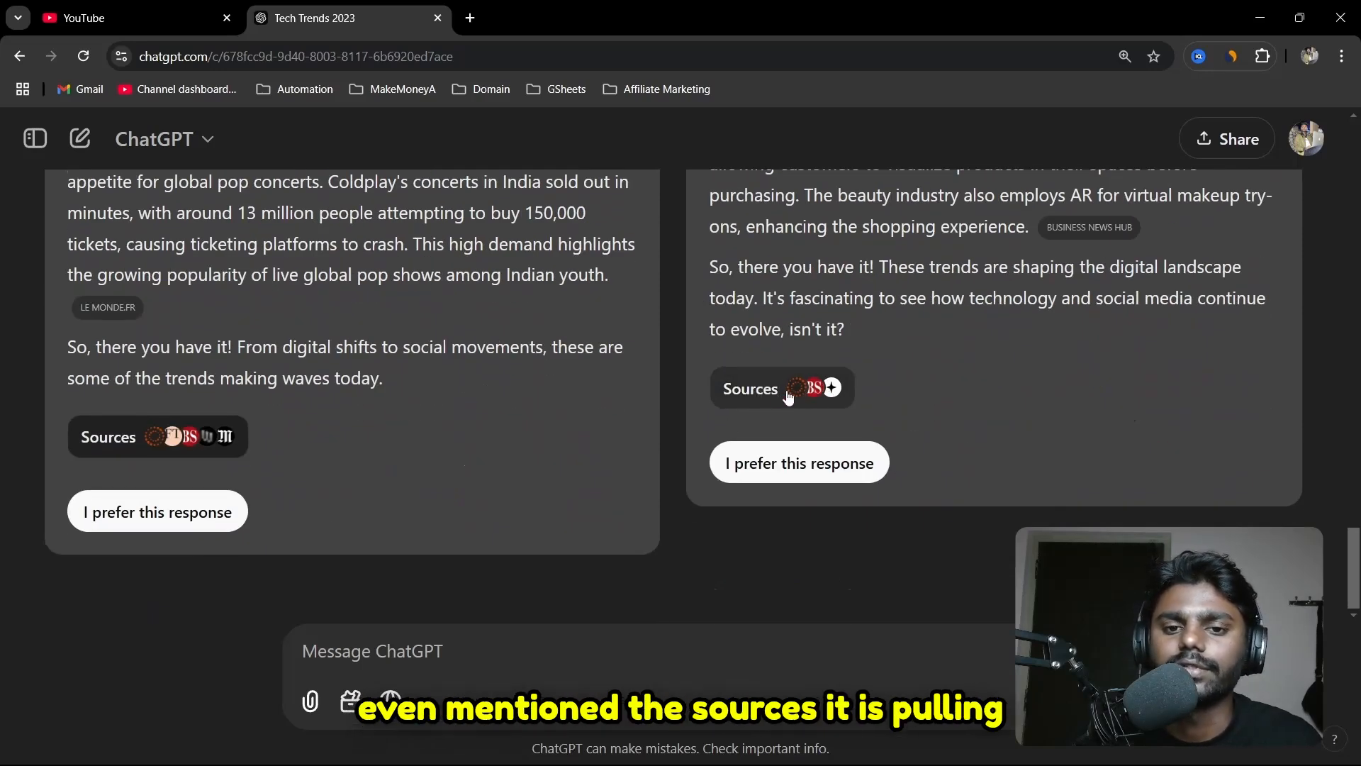
pyautogui.scroll(15, 788, 396)
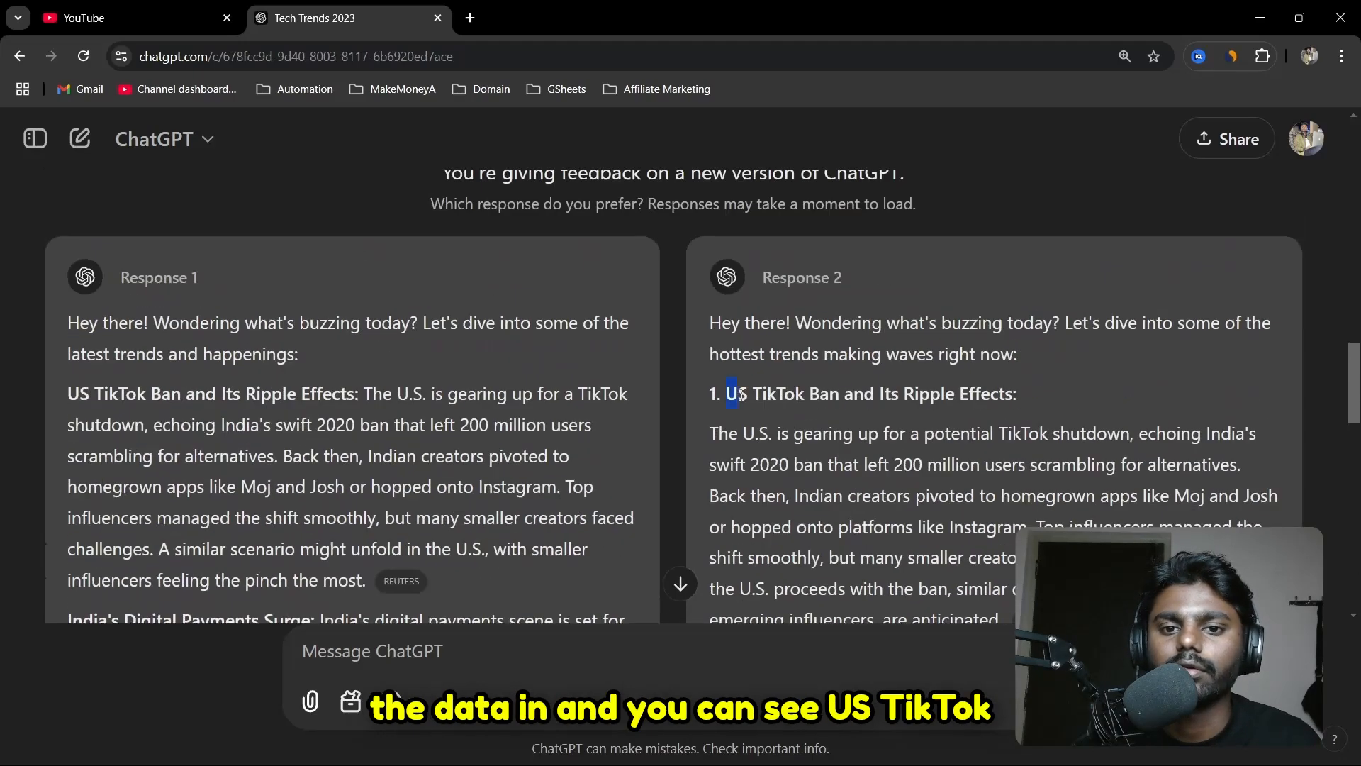
pyautogui.moveTo(737, 394); pyautogui.dragTo(840, 394)
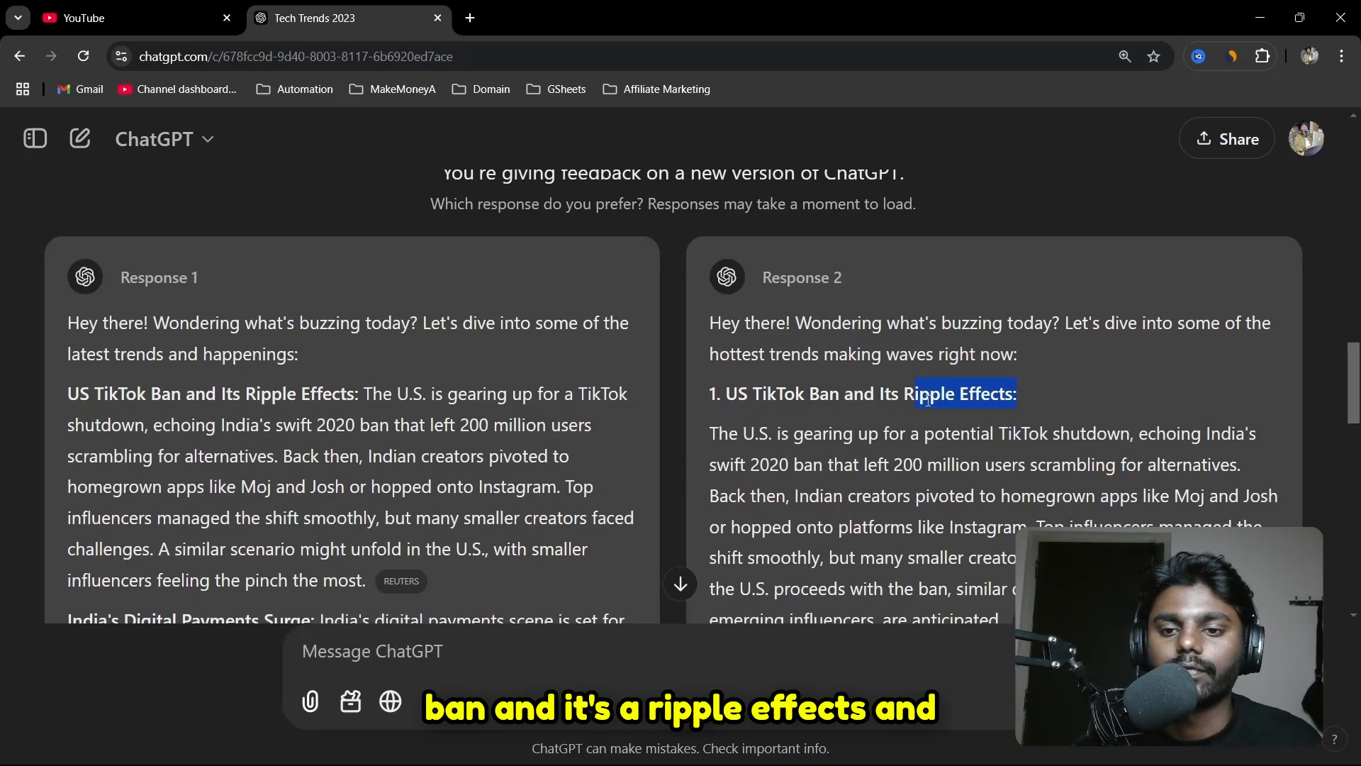
pyautogui.scroll(-10, 928, 401)
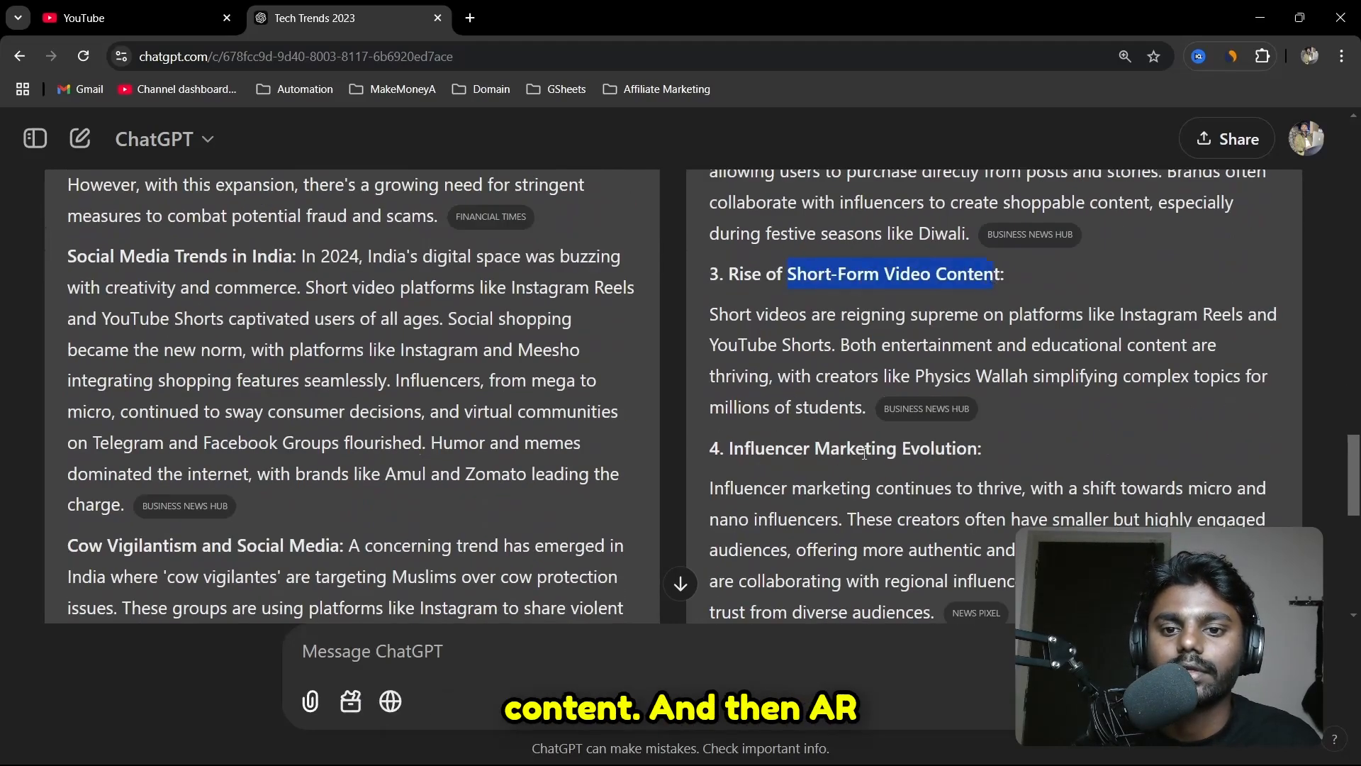
pyautogui.scroll(-4, 864, 454)
pyautogui.scroll(-4, 970, 383)
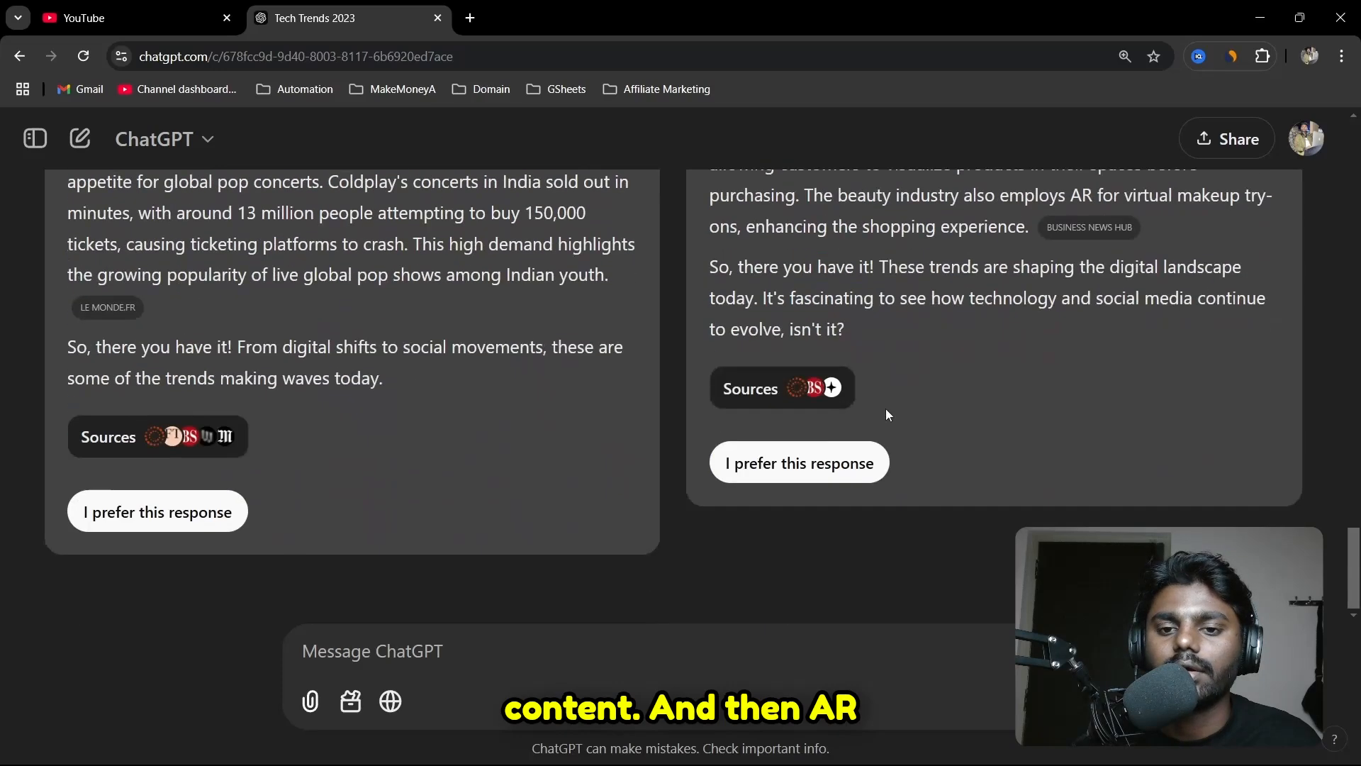
pyautogui.scroll(4, 797, 387)
pyautogui.scroll(9, 407, 365)
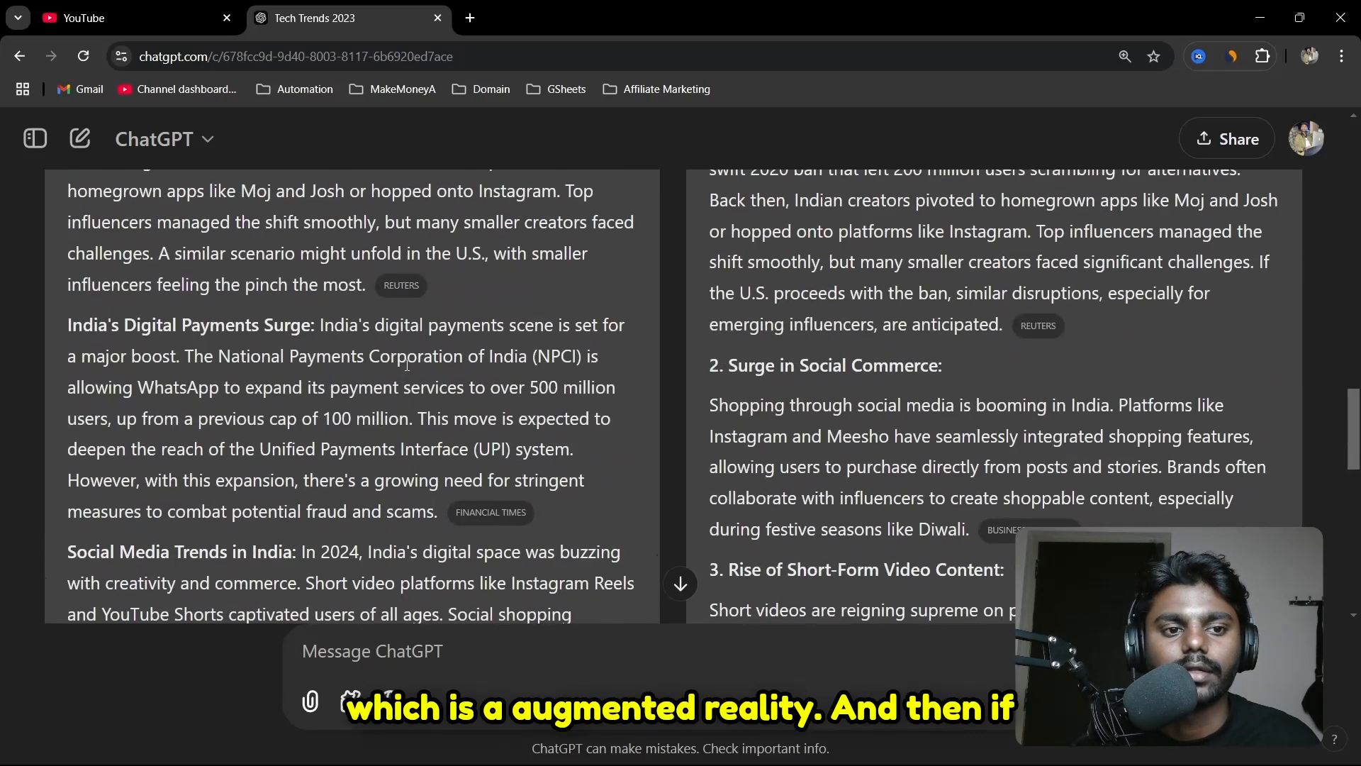
pyautogui.scroll(4, 257, 379)
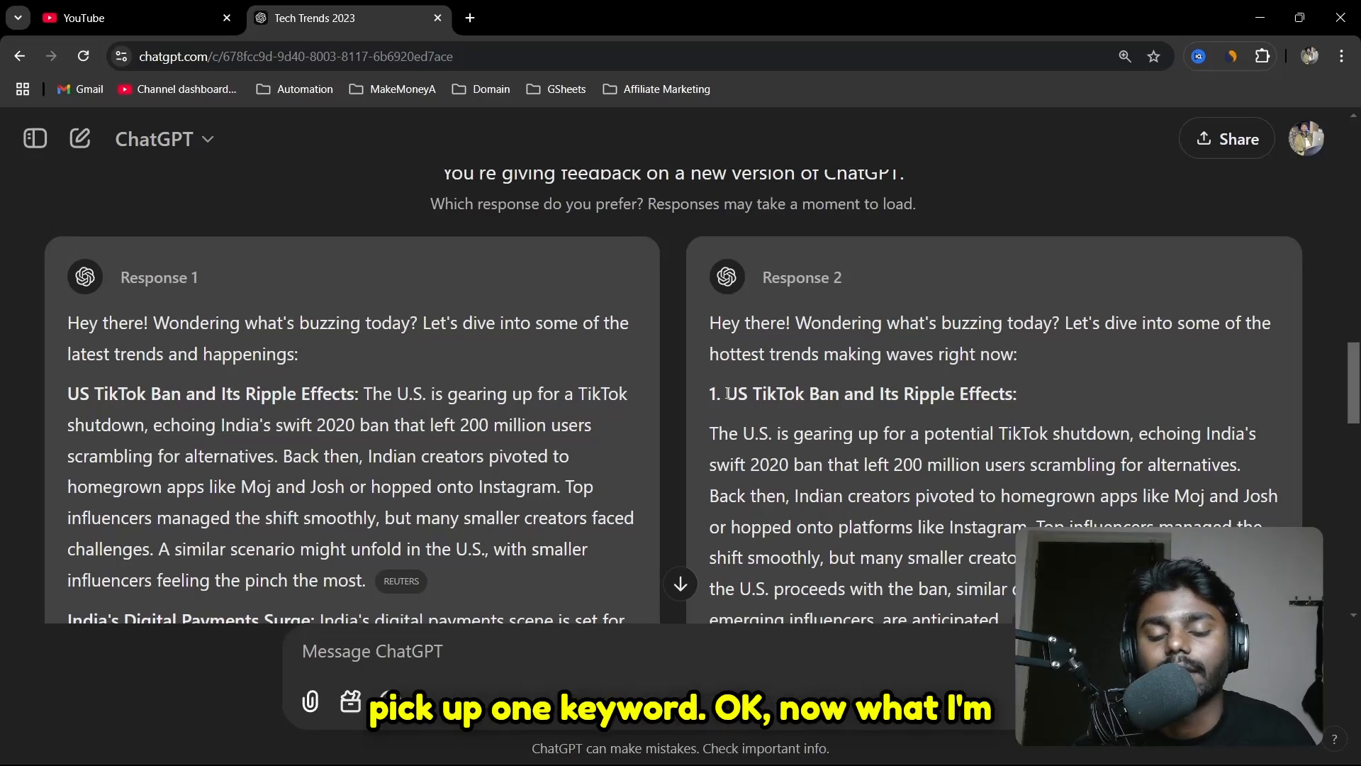
# Take "US TikTok Ban" from the second response, switch to Journalist AI and search stories on it for an AI News Article
pyautogui.moveTo(789, 397); pyautogui.dragTo(827, 397)
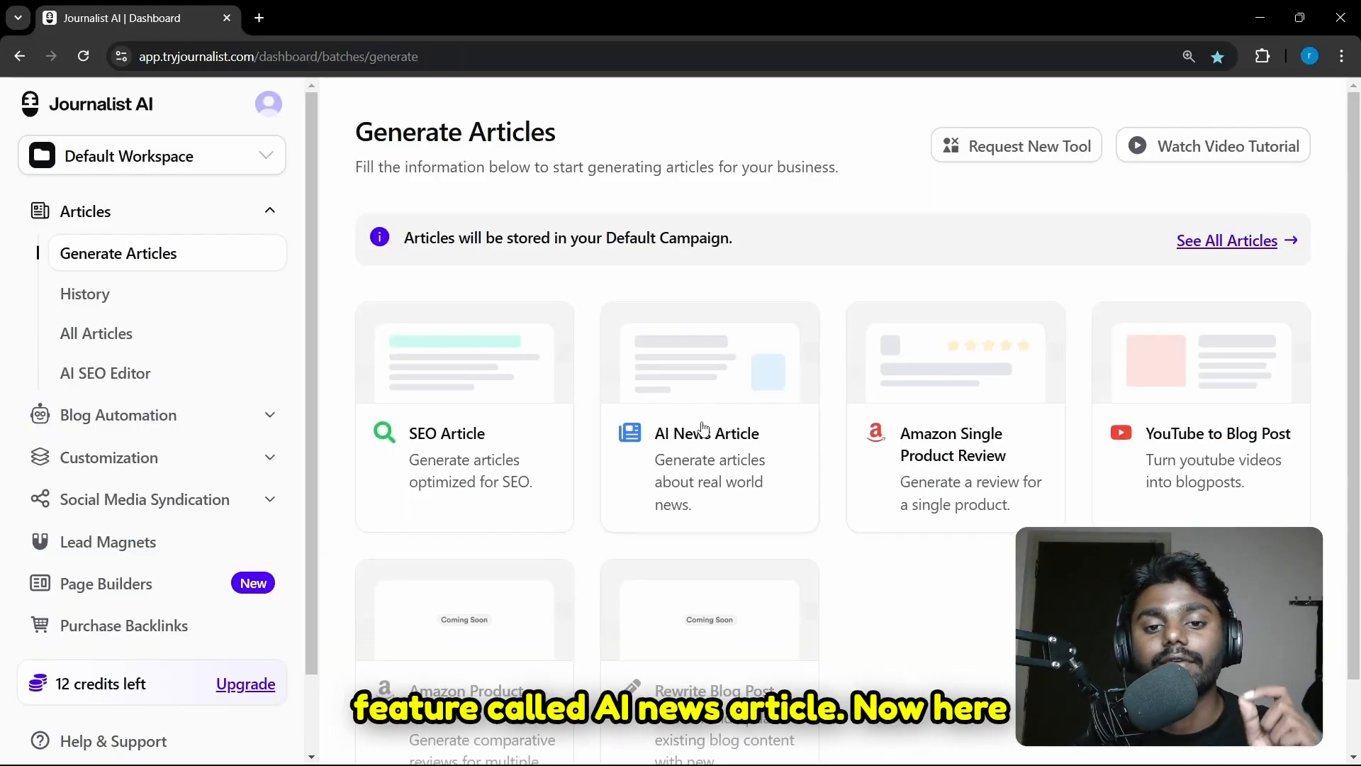
pyautogui.click(715, 457)
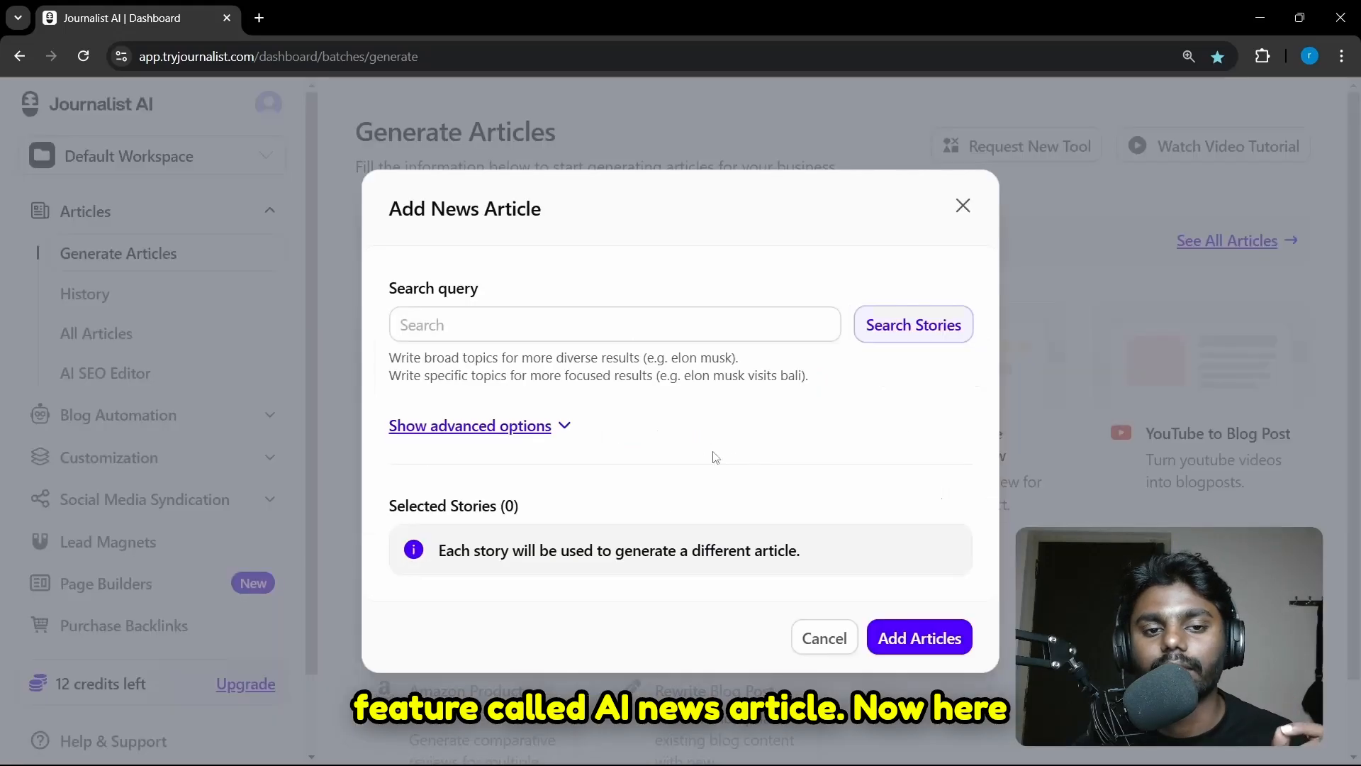
pyautogui.click(481, 331)
pyautogui.write('US TikTok Ban')
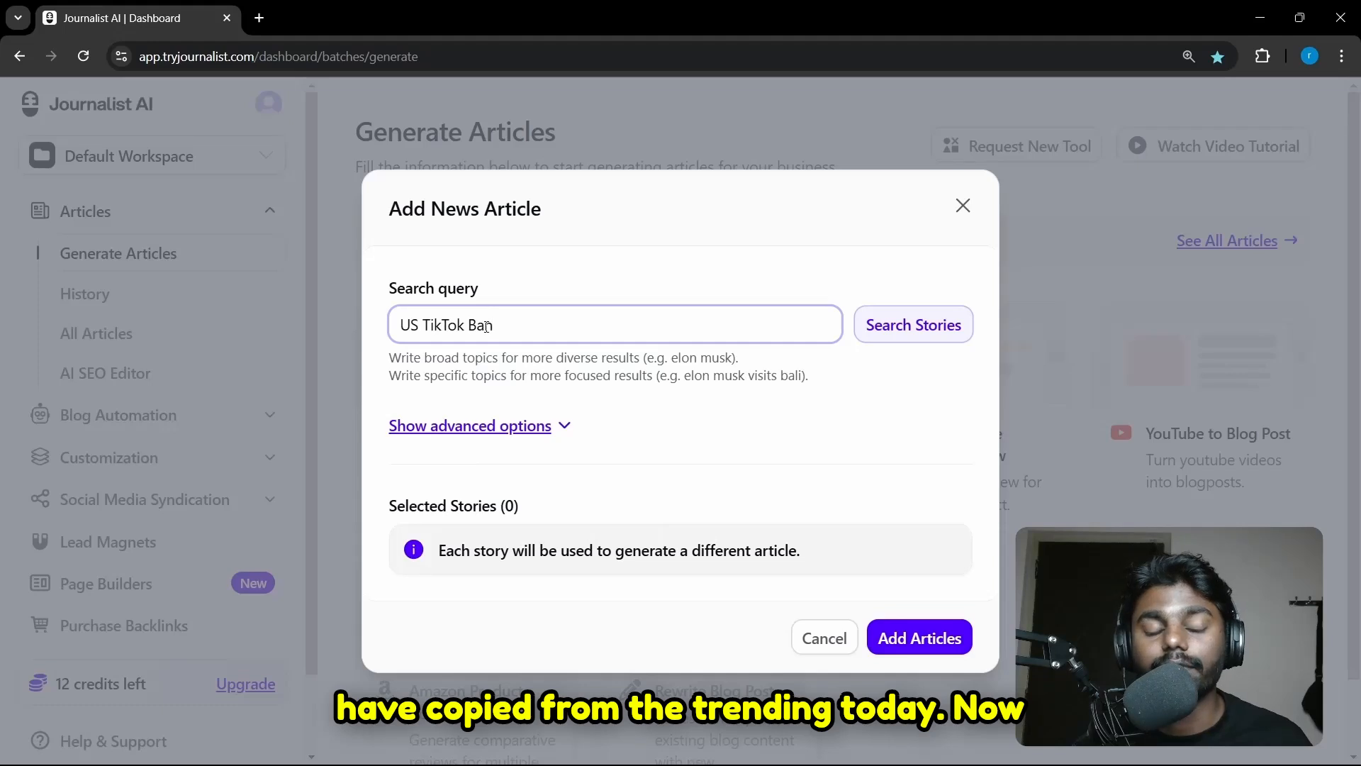
pyautogui.click(870, 324)
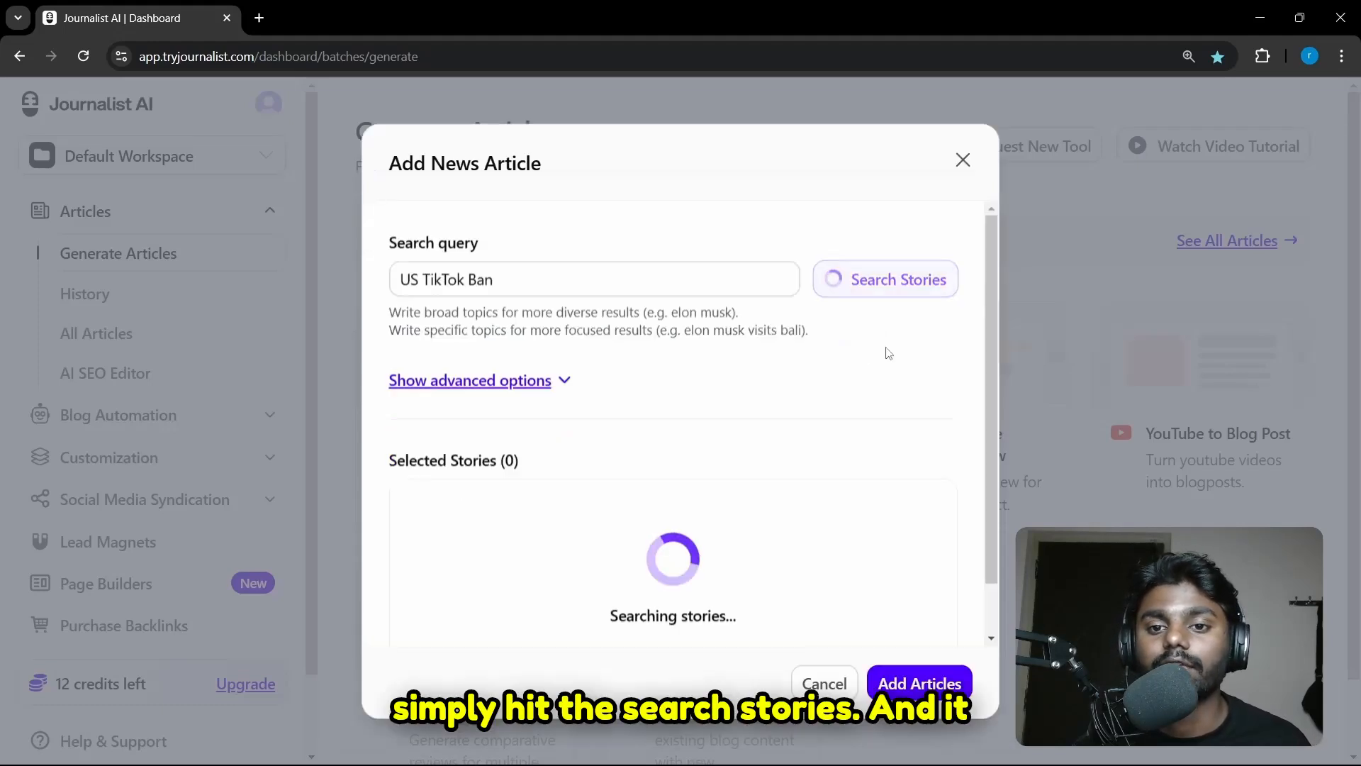
# Add the story "Supreme Court Upholds TikTok Ban in the U.S." to the selected stories and remove it again
pyautogui.scroll(-1, 889, 352)
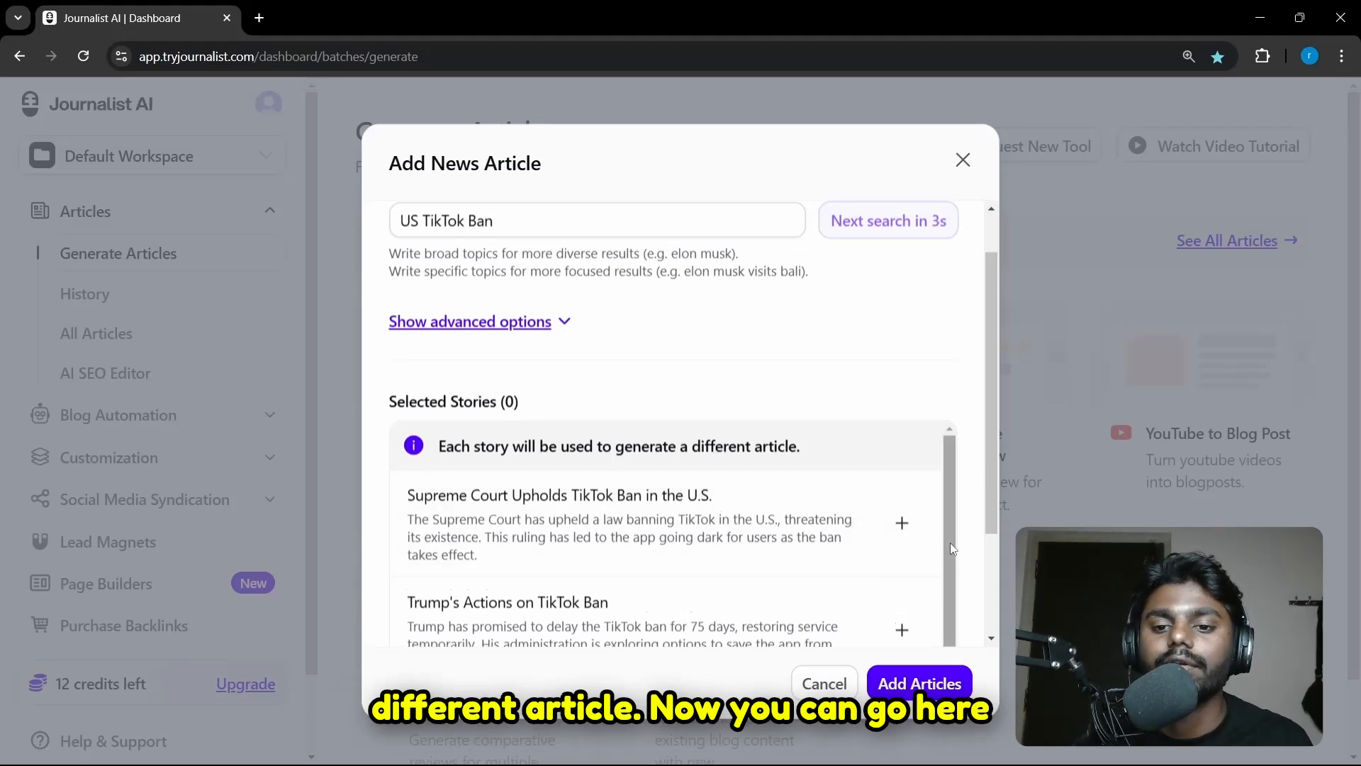
pyautogui.scroll(-1, 932, 555)
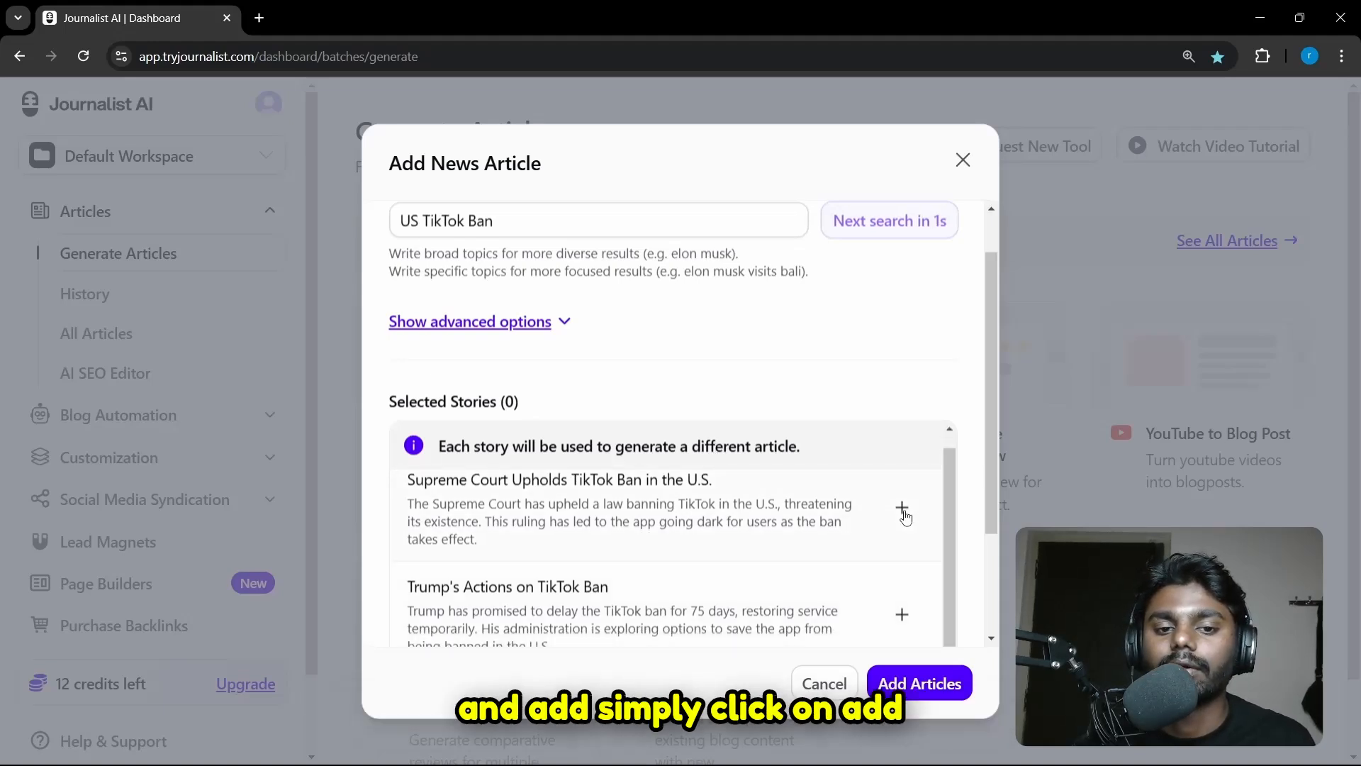
pyautogui.click(903, 510)
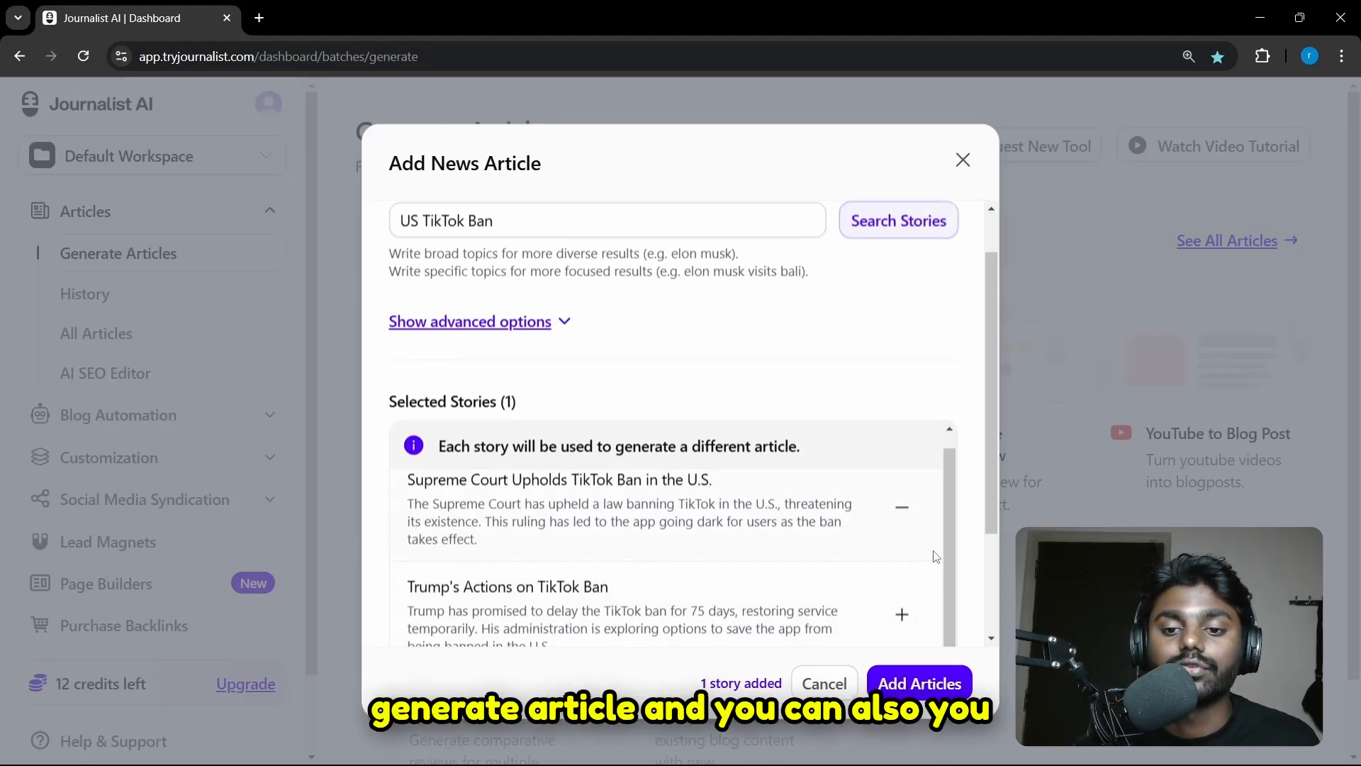
pyautogui.click(903, 508)
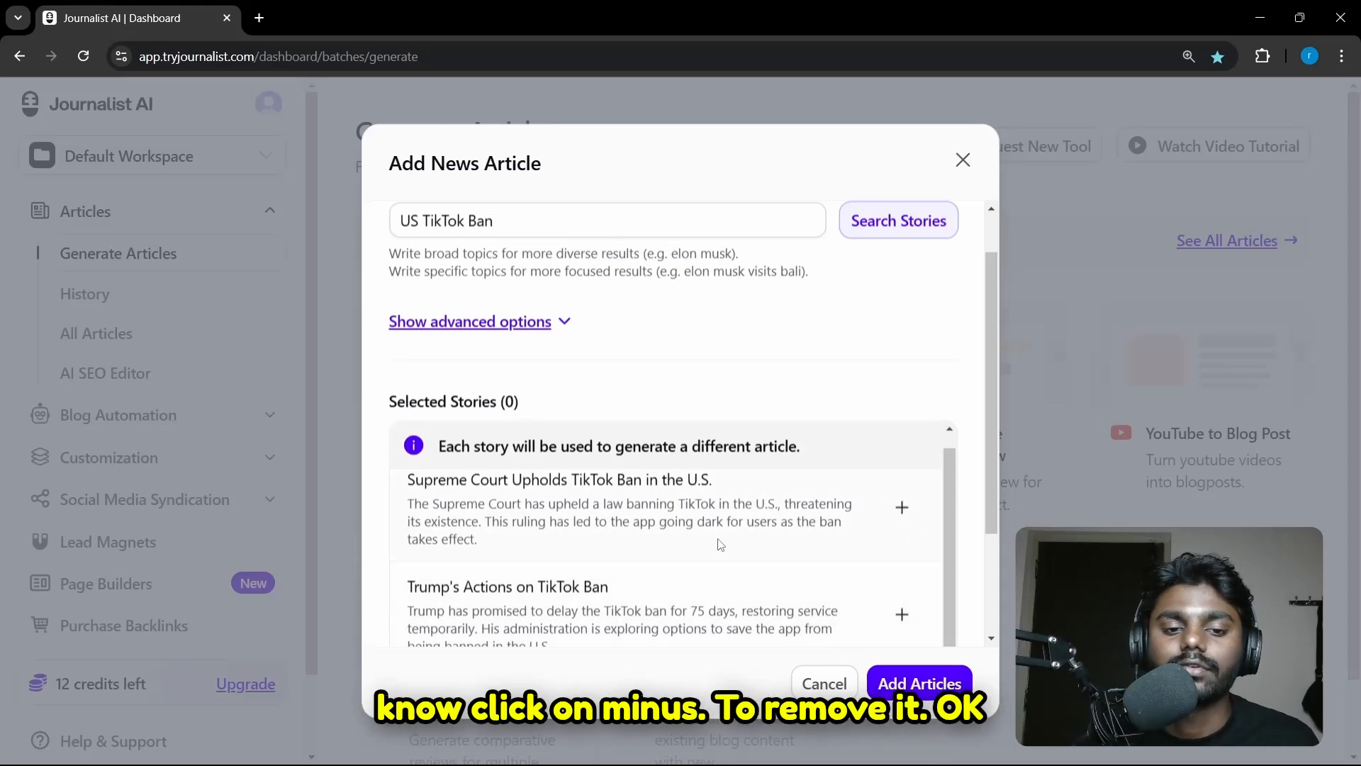
# Add the story "Trump's Actions on TikTok Ban" to the campaign as a news article and generate the article
pyautogui.scroll(-3, 769, 523)
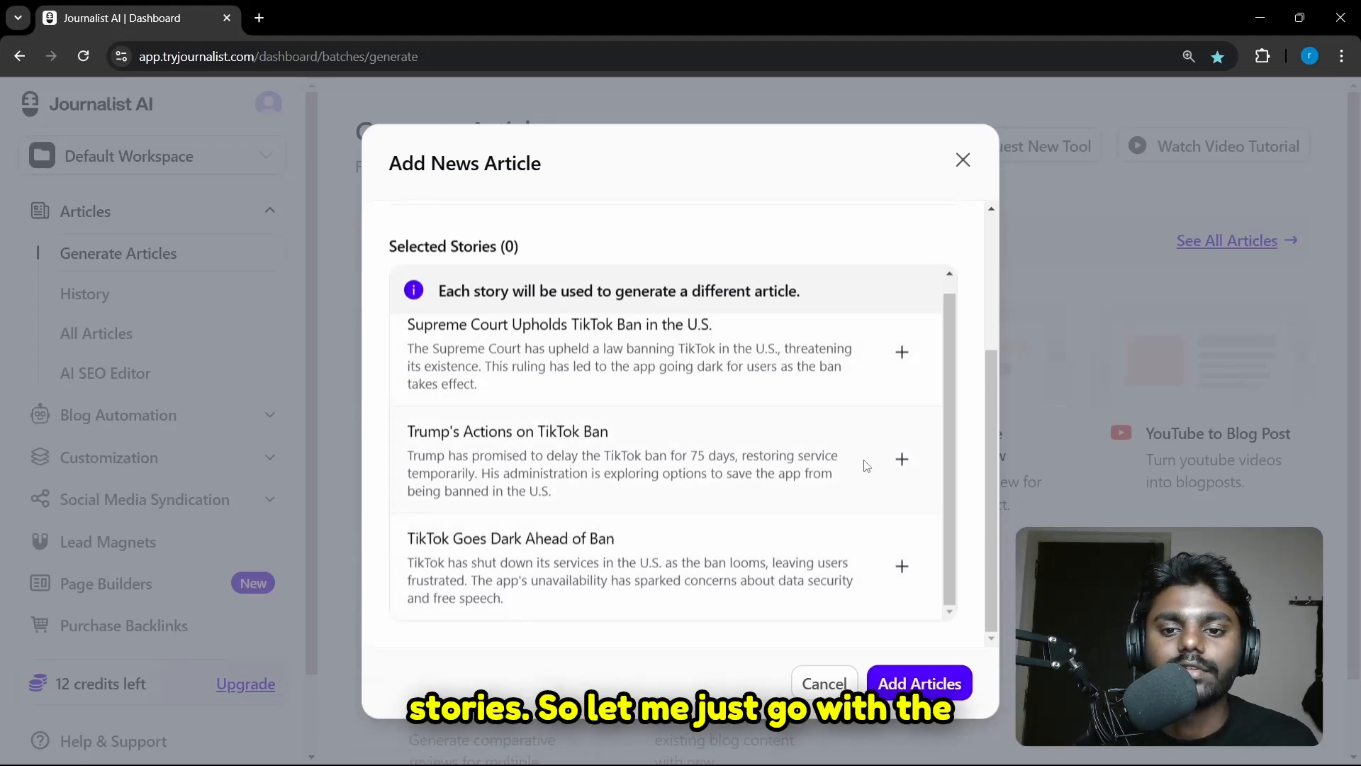
pyautogui.click(901, 459)
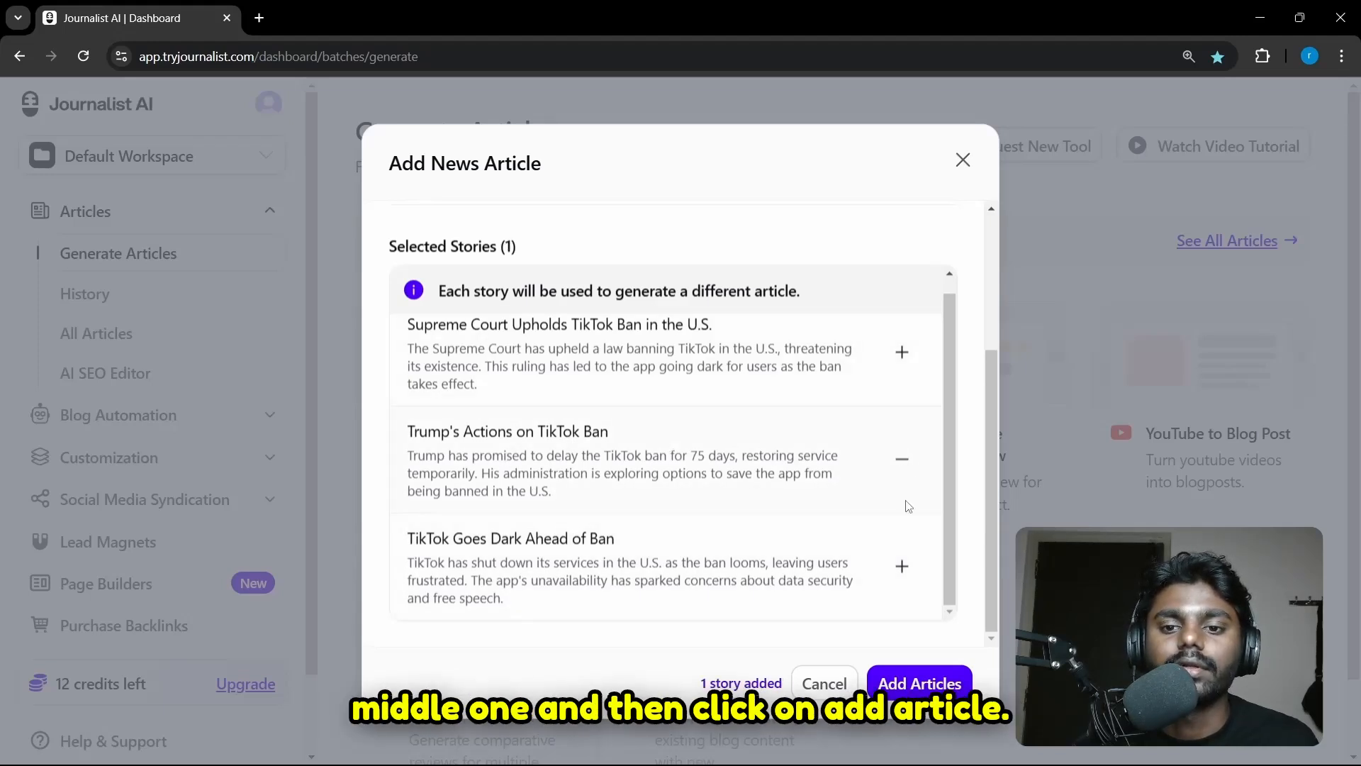
pyautogui.click(918, 684)
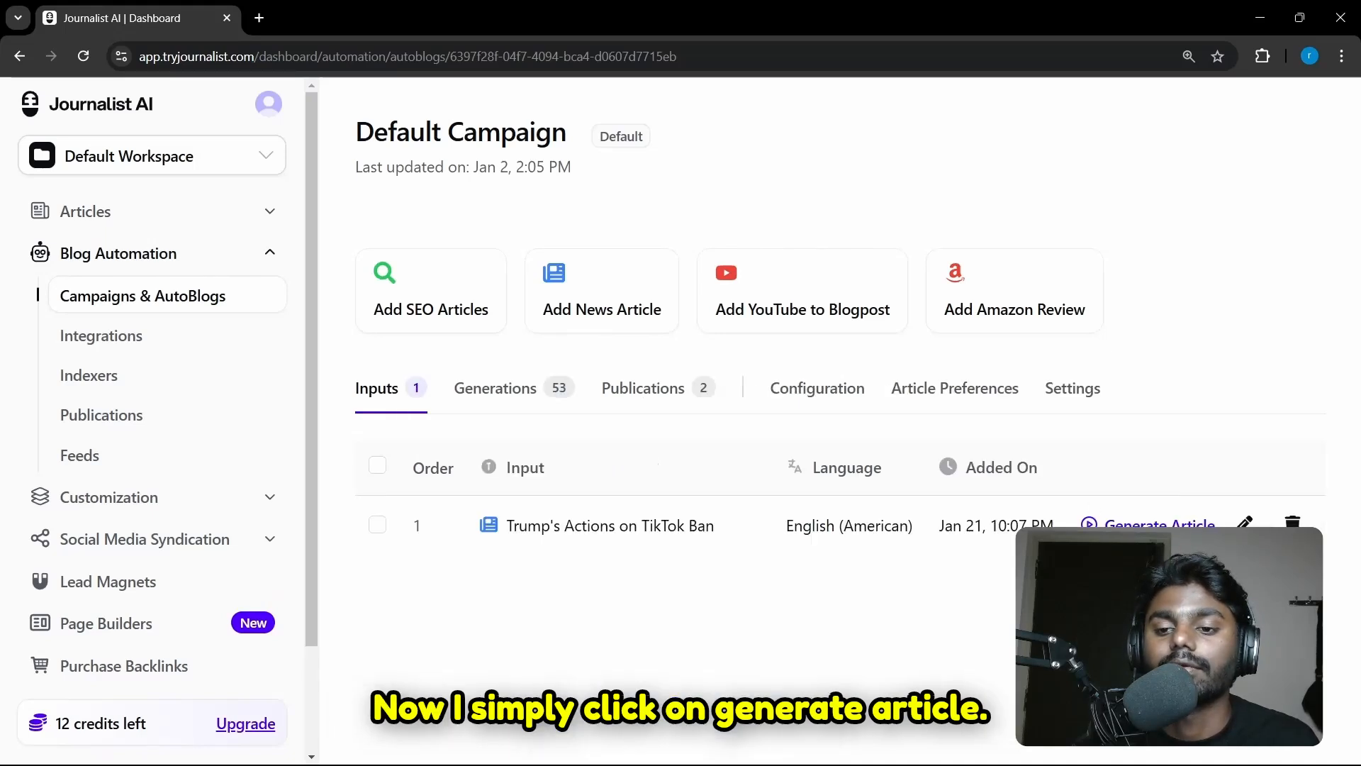
pyautogui.click(1138, 525)
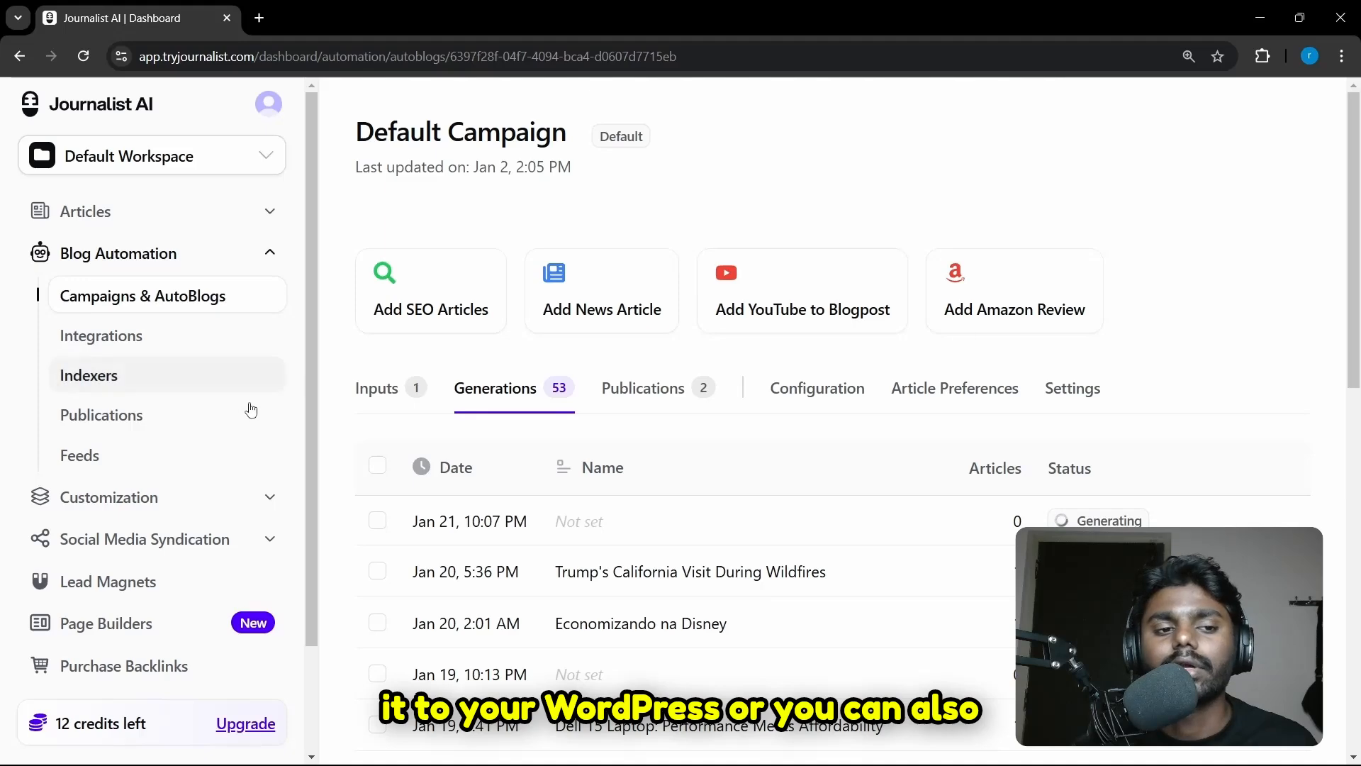
# View the website platforms offered for a new integration and close the selection without creating one
pyautogui.click(147, 339)
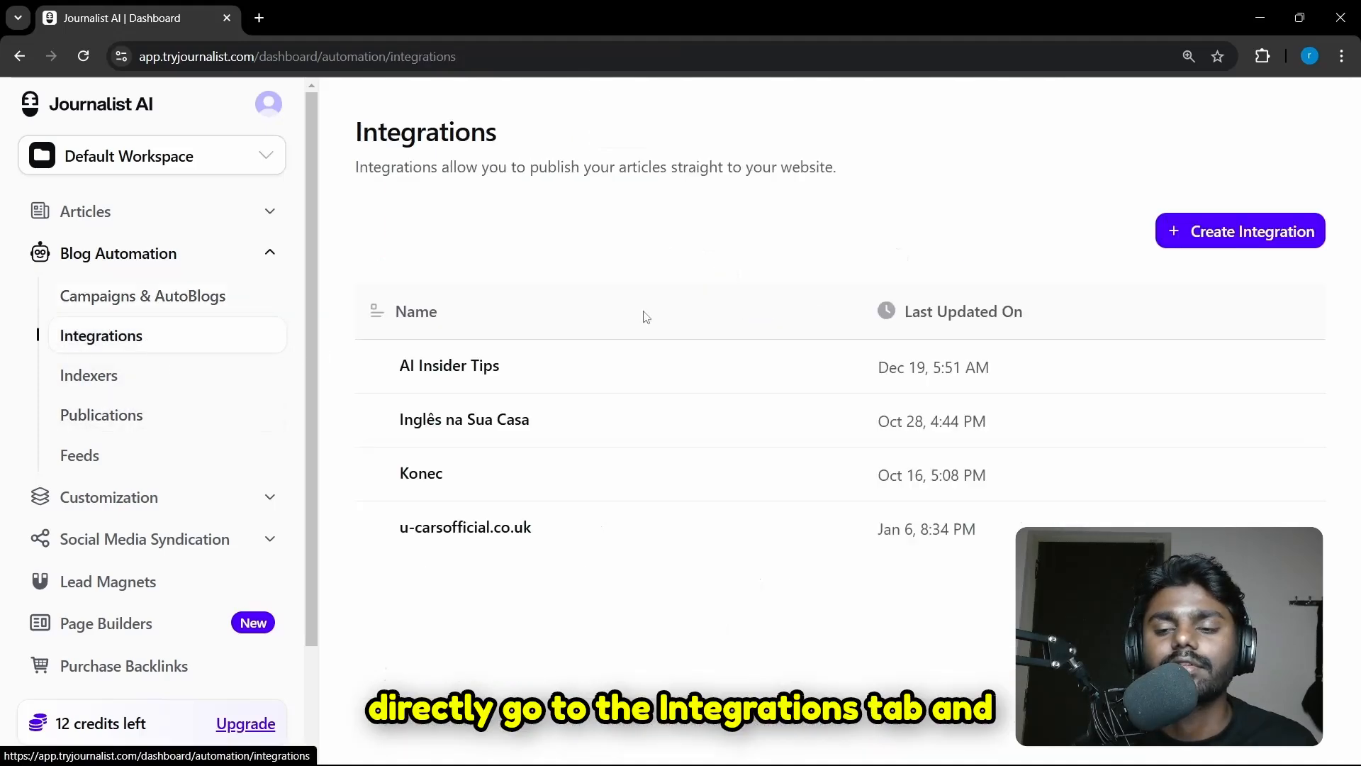
pyautogui.click(1211, 240)
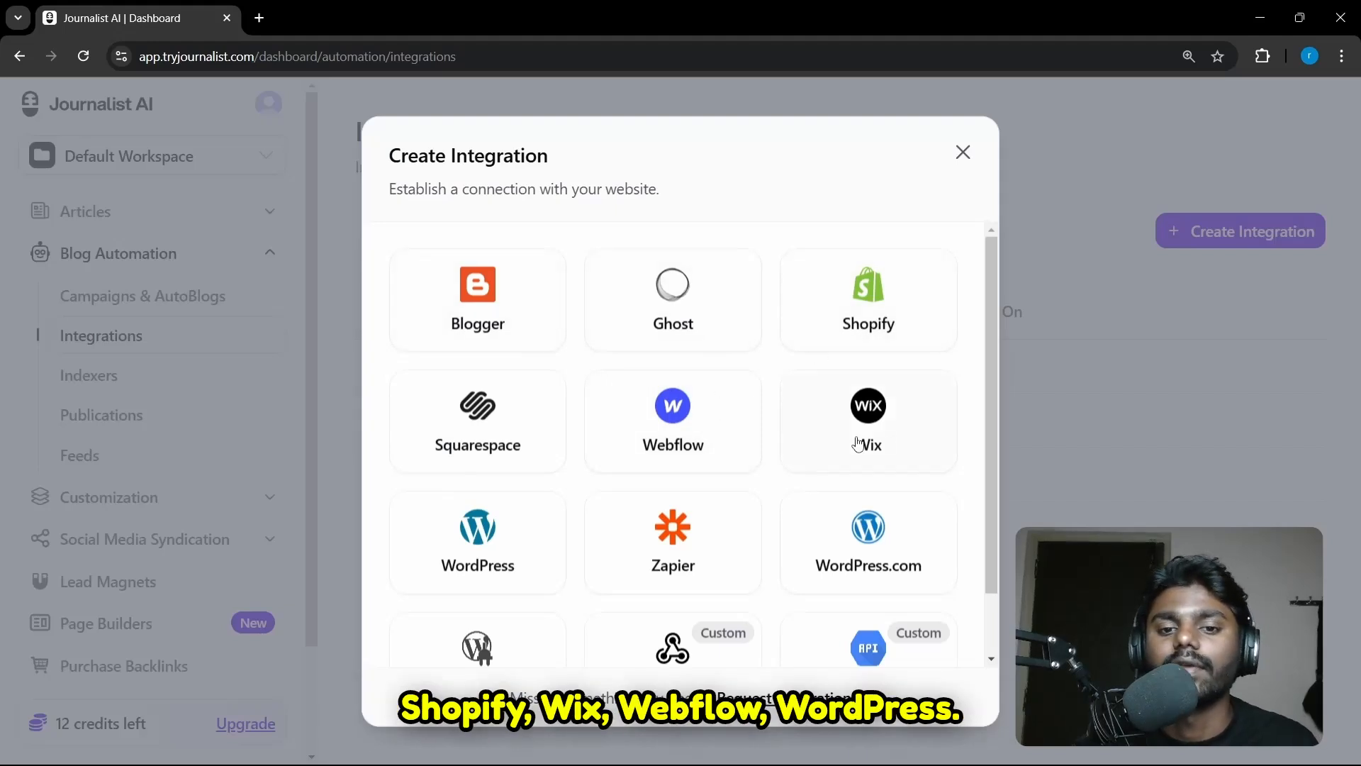
pyautogui.click(963, 153)
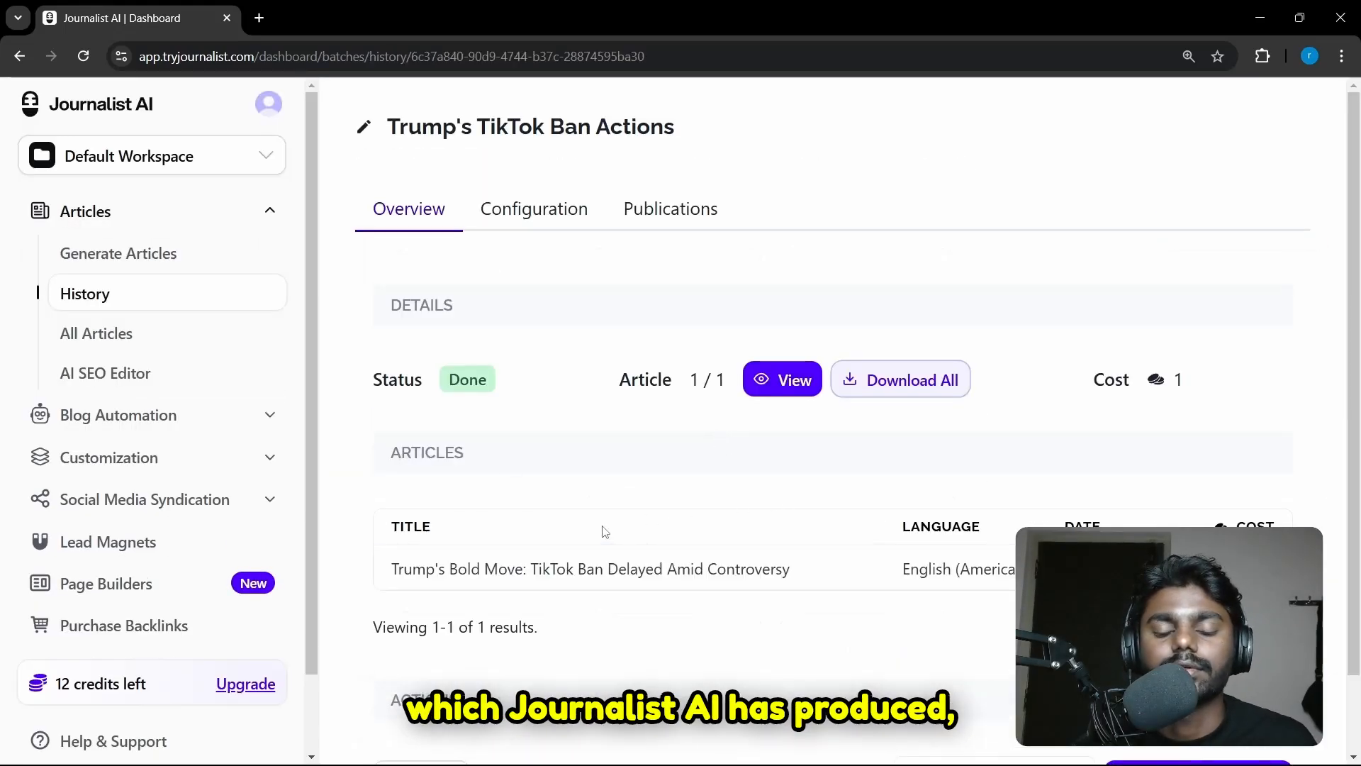
# Open the generated TikTok ban article and review its text, sources, meta description, featured image, tags and publishing options
pyautogui.click(594, 577)
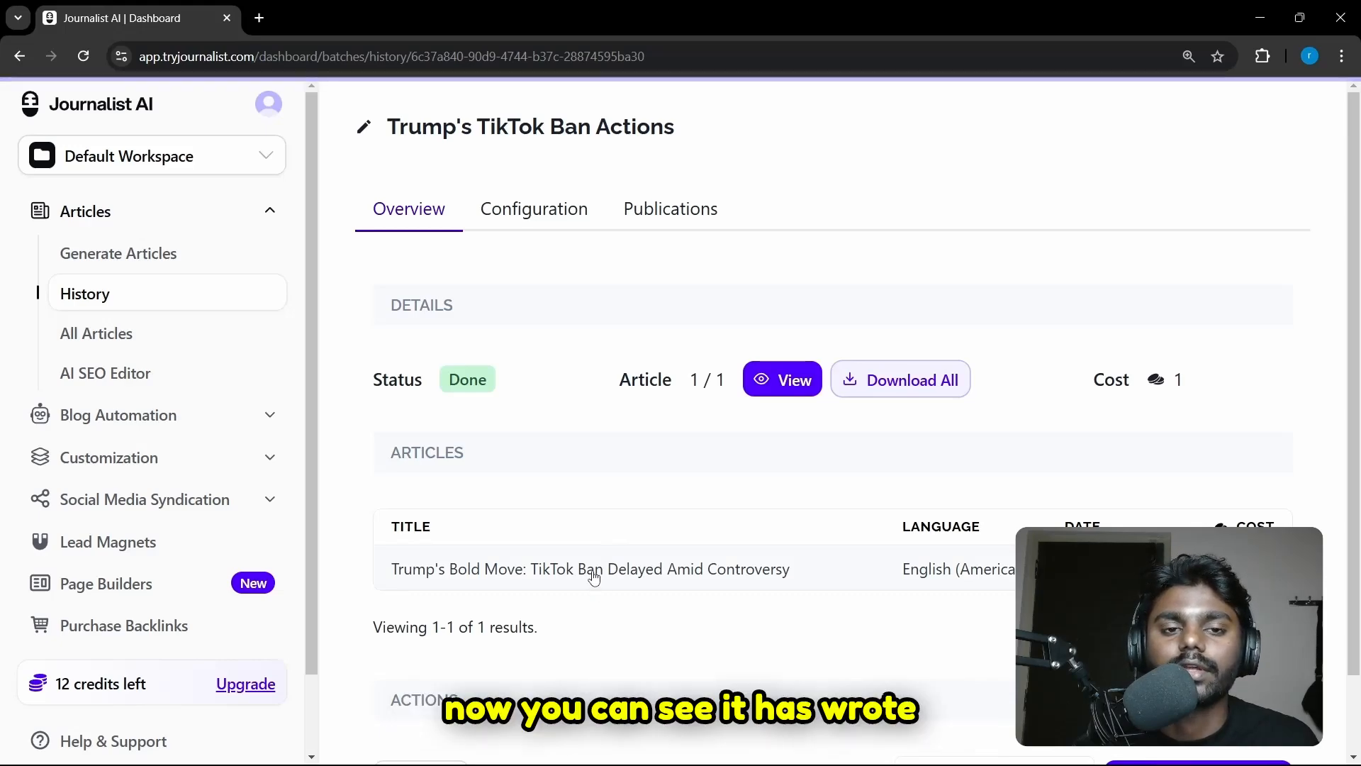
pyautogui.scroll(-10, 584, 389)
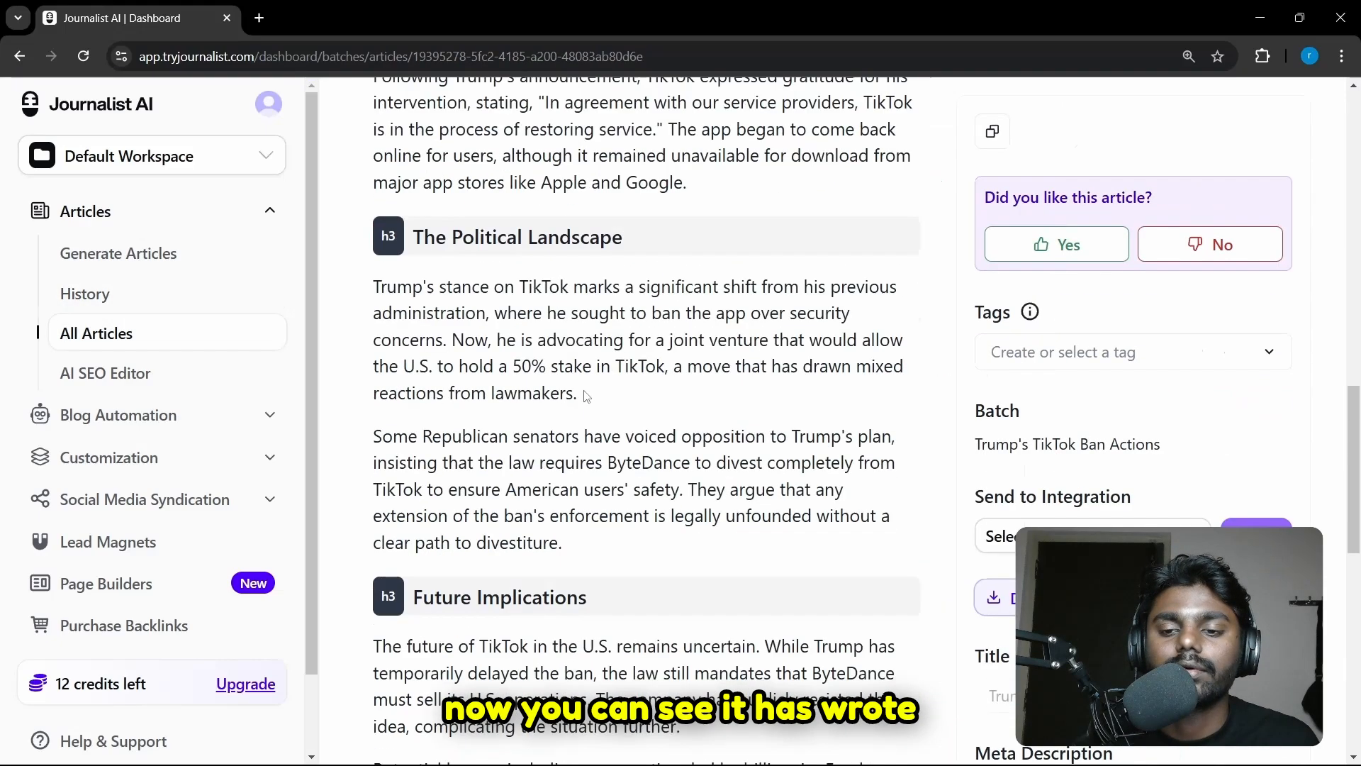
pyautogui.scroll(-5, 586, 392)
pyautogui.scroll(4, 585, 396)
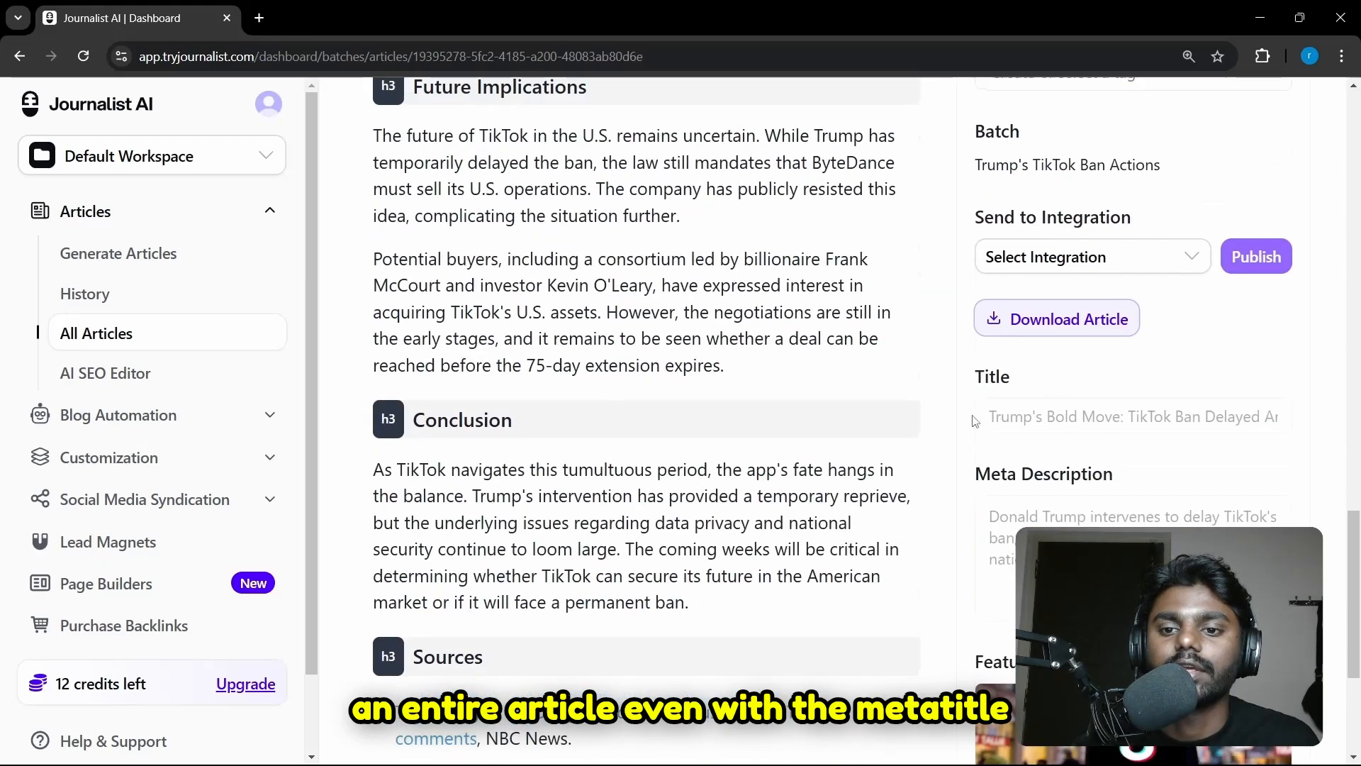
pyautogui.scroll(-4, 1121, 493)
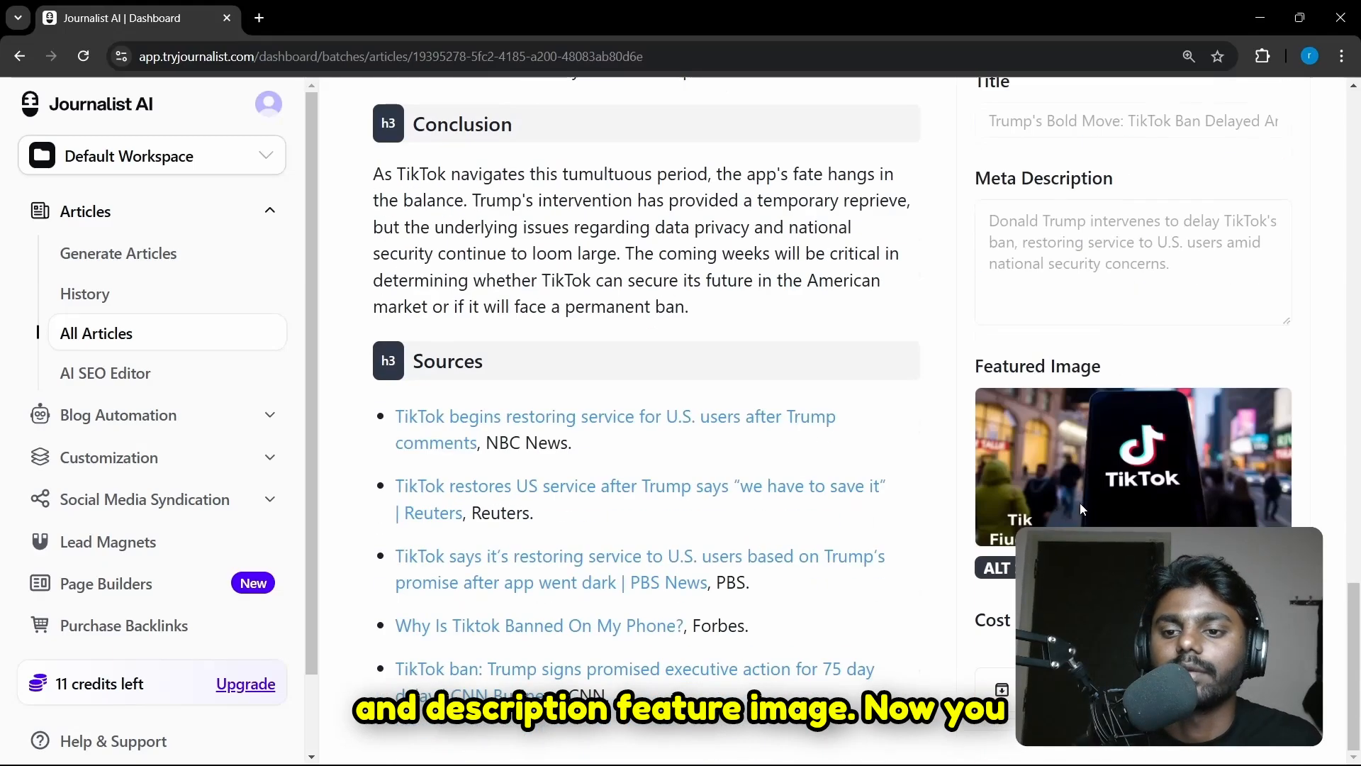
pyautogui.scroll(10, 1002, 503)
pyautogui.scroll(5, 1002, 503)
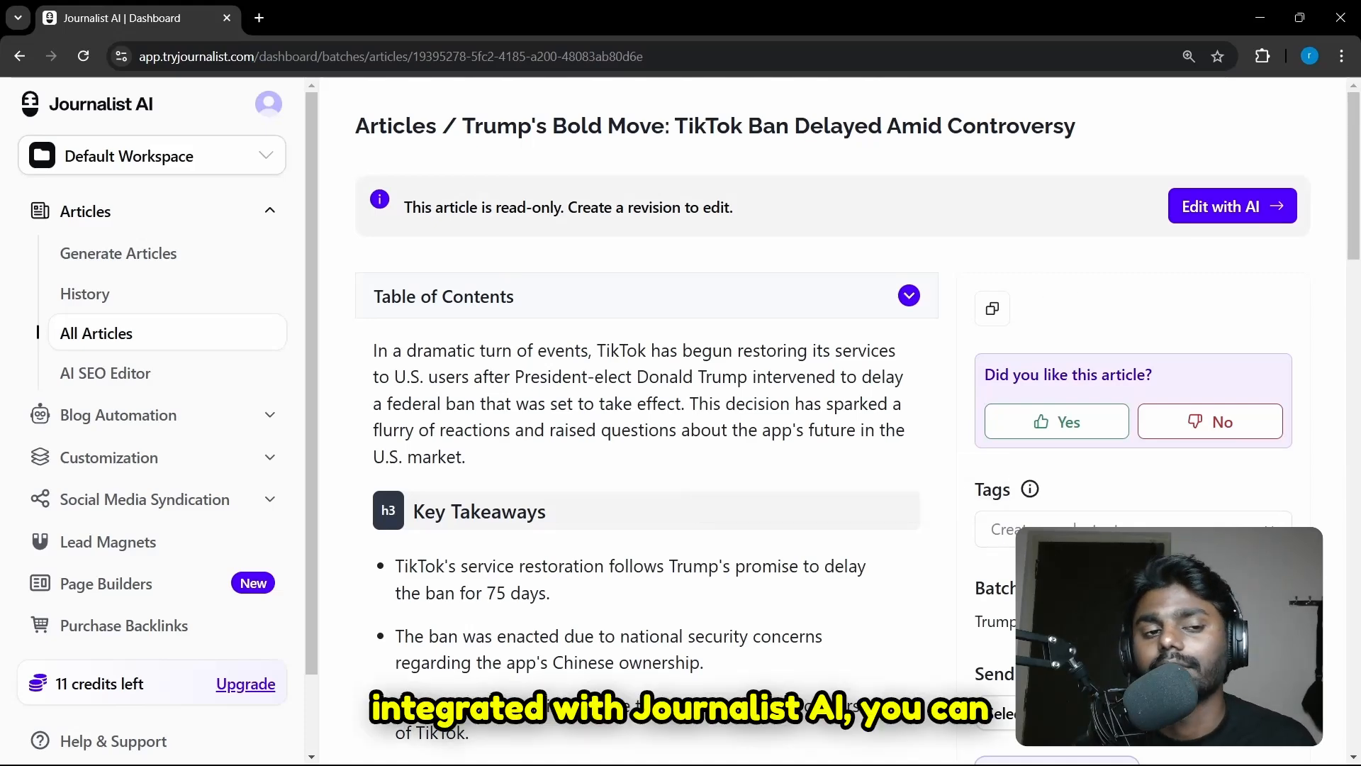
pyautogui.scroll(-4, 647, 425)
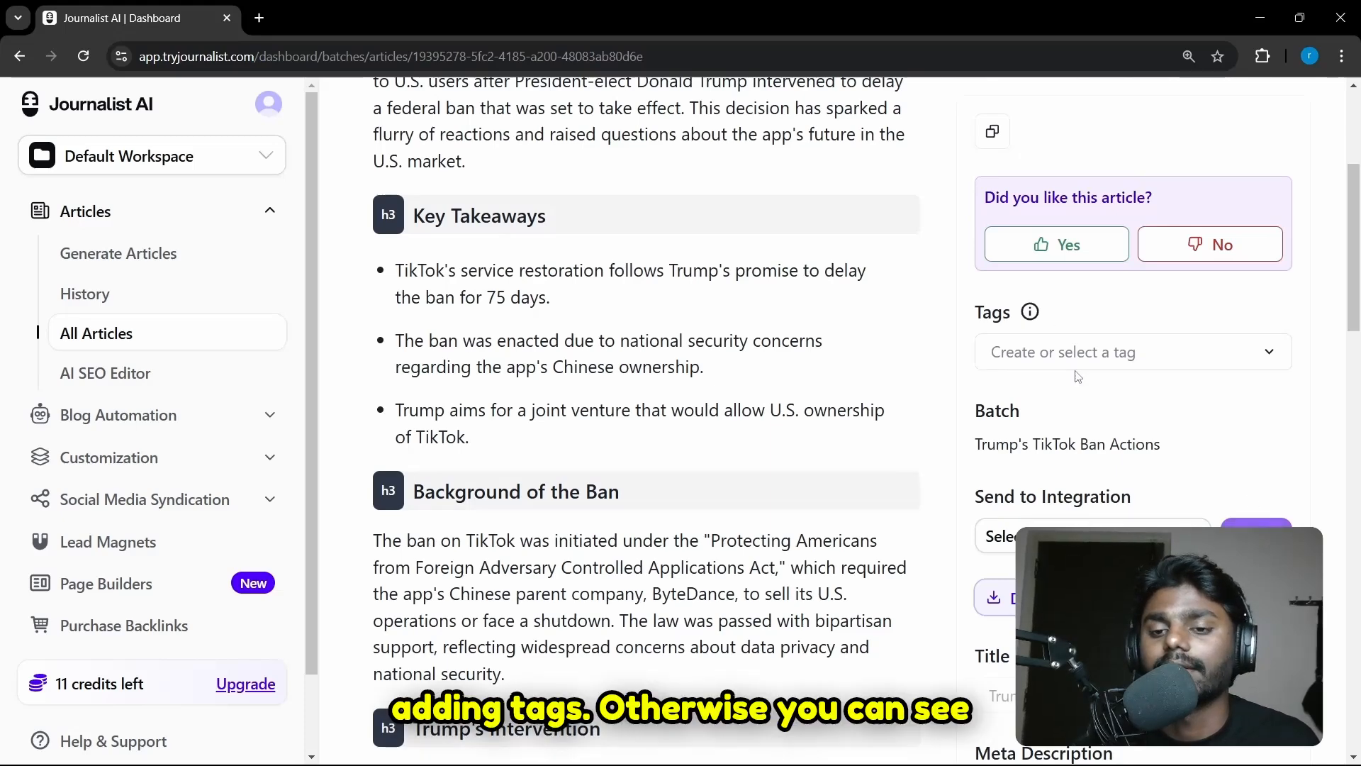
pyautogui.scroll(4, 1014, 319)
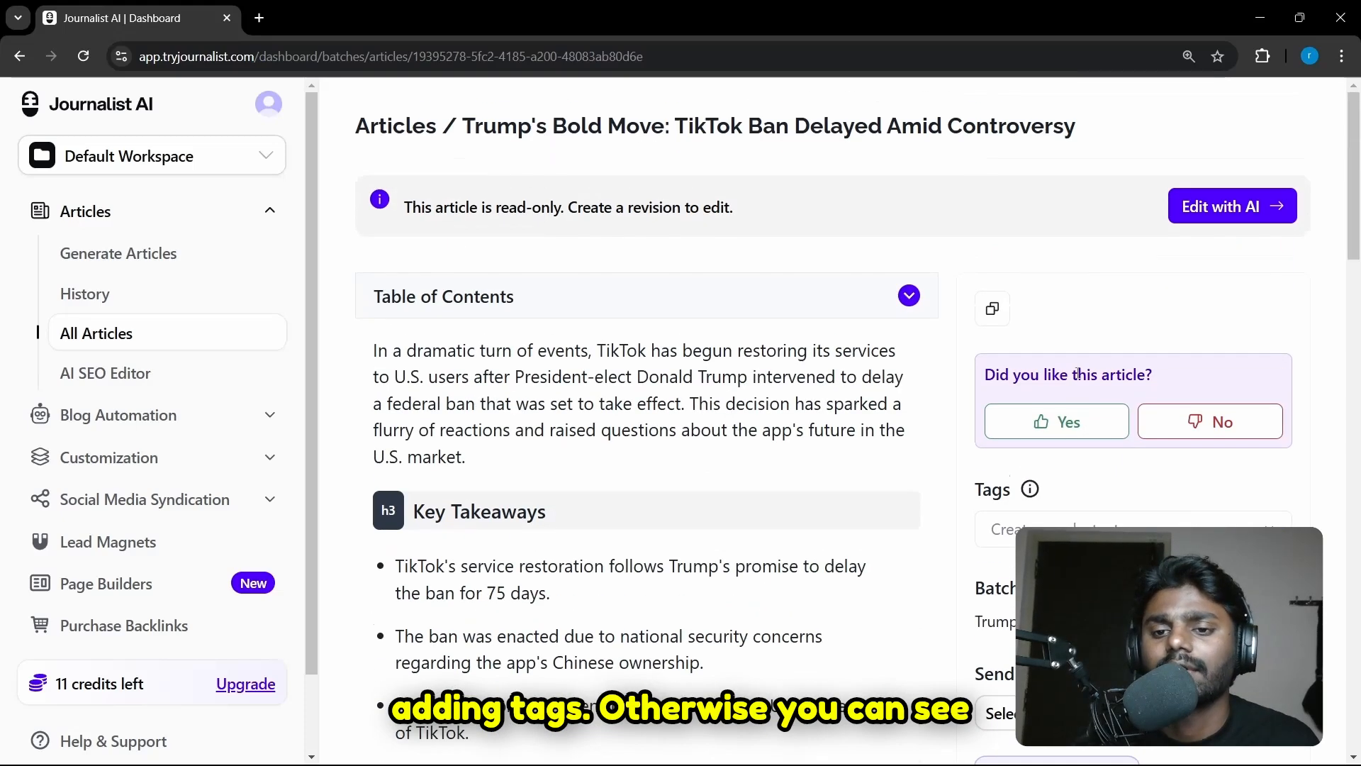
# Copy the generated TikTok ban article's content and create an editable revision of it for AI editing
pyautogui.click(1000, 317)
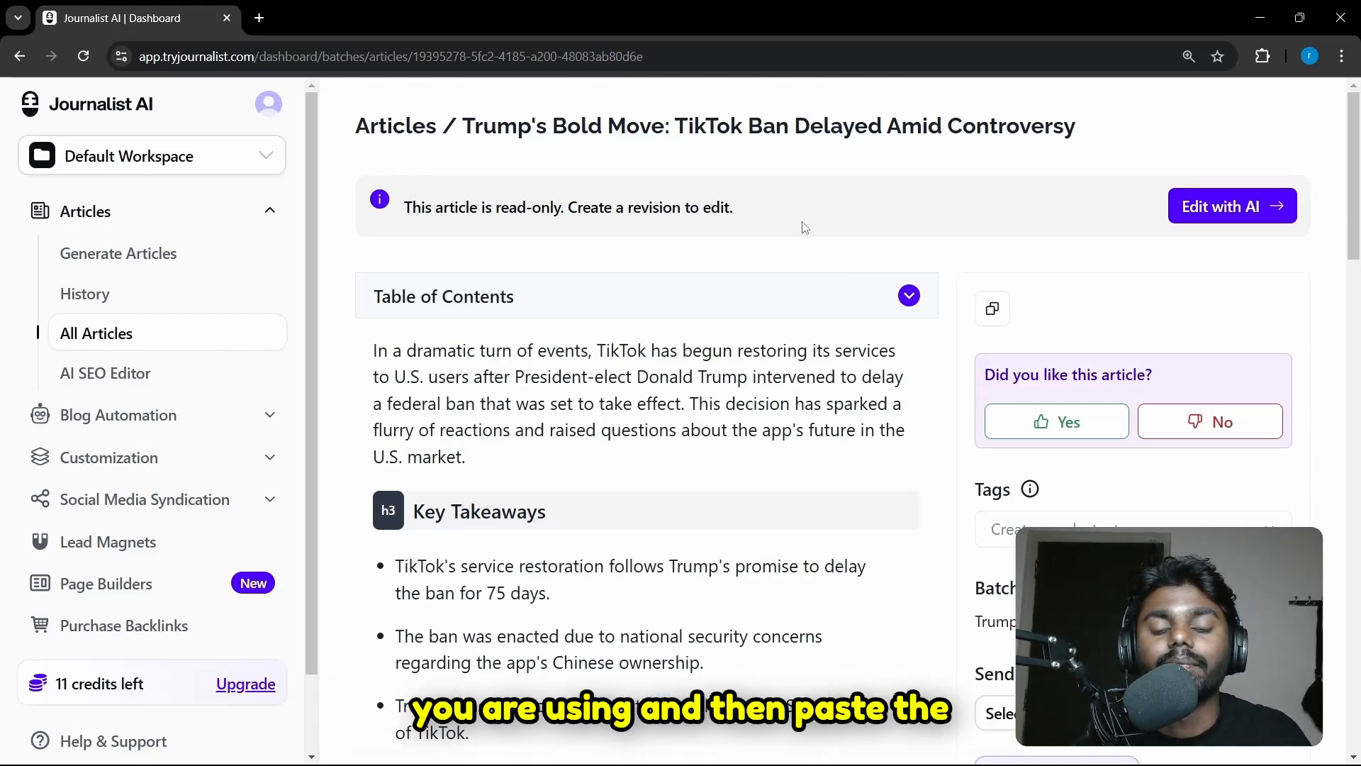
pyautogui.scroll(-4, 755, 280)
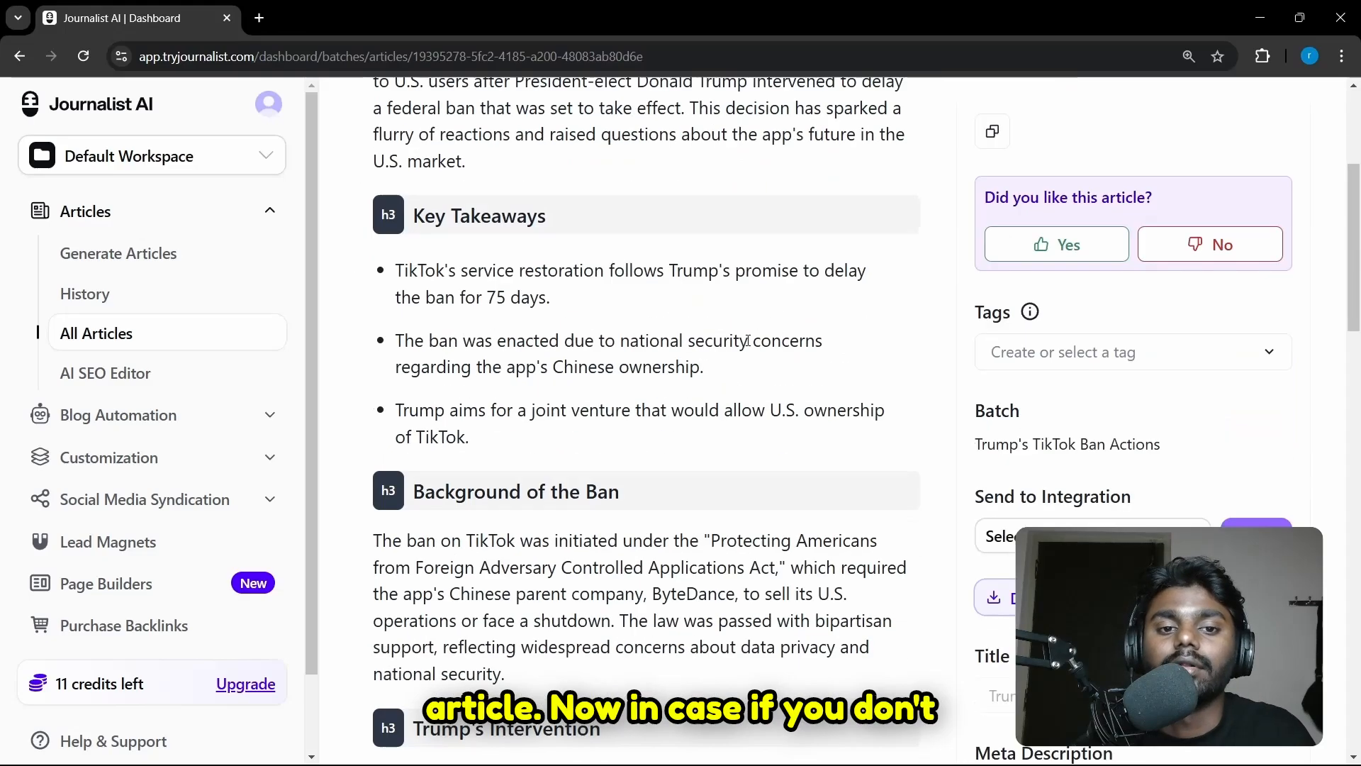
pyautogui.scroll(4, 750, 319)
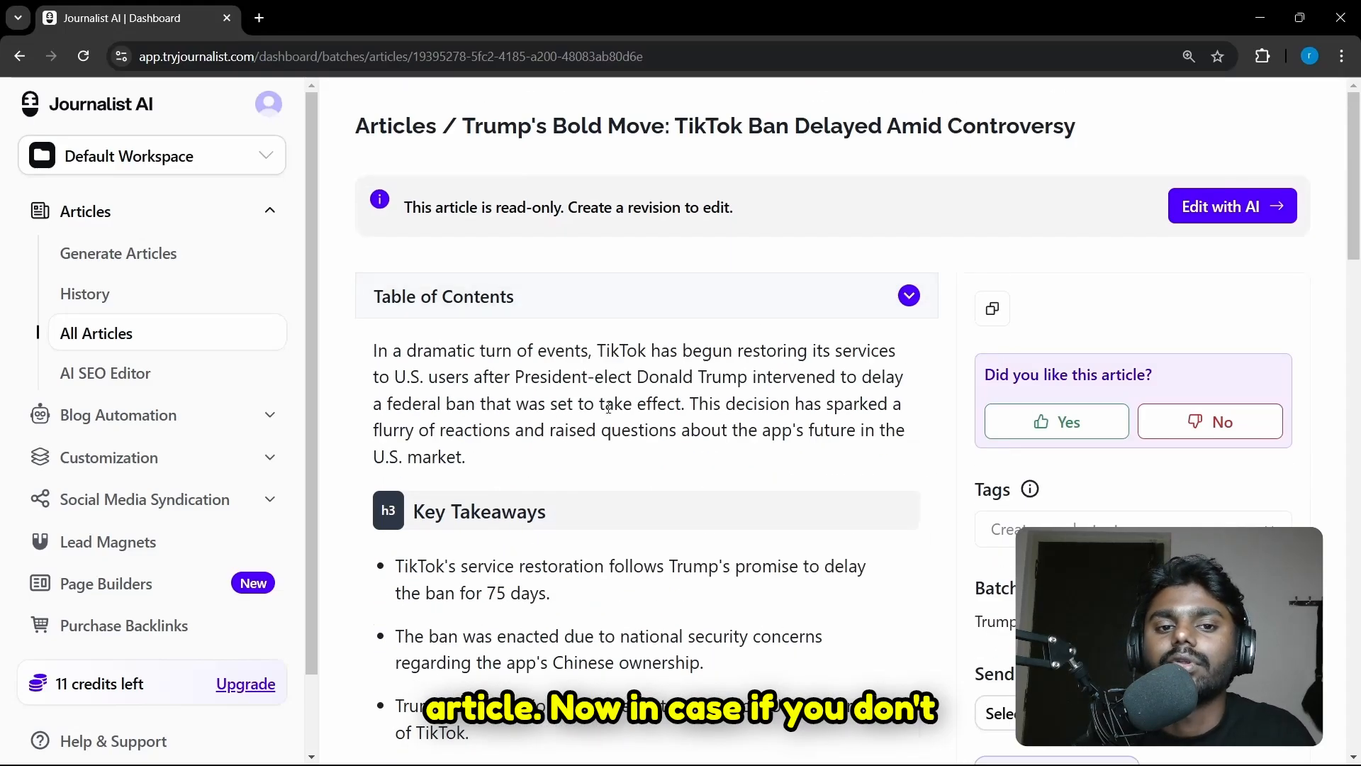
pyautogui.scroll(-4, 609, 407)
pyautogui.scroll(-3, 588, 352)
pyautogui.scroll(6, 588, 353)
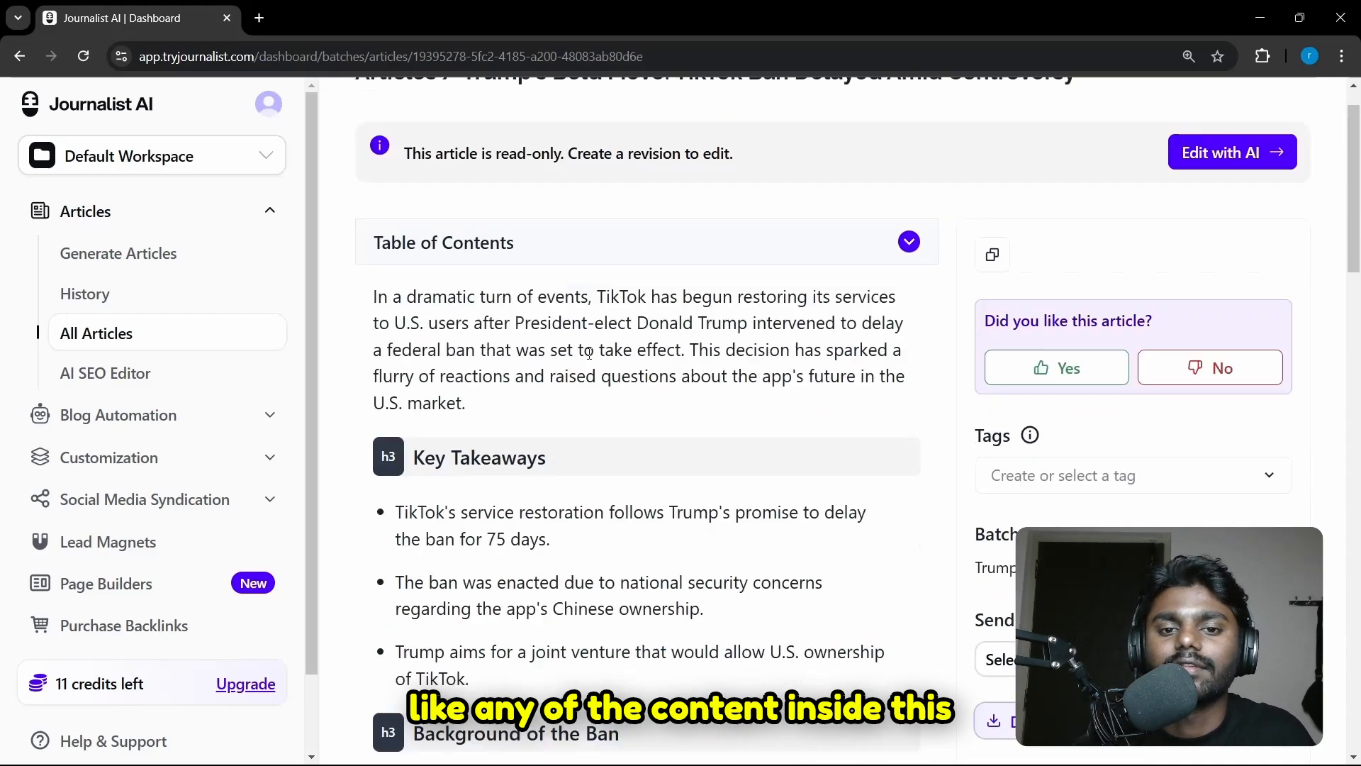
pyautogui.scroll(-6, 592, 355)
pyautogui.scroll(6, 603, 357)
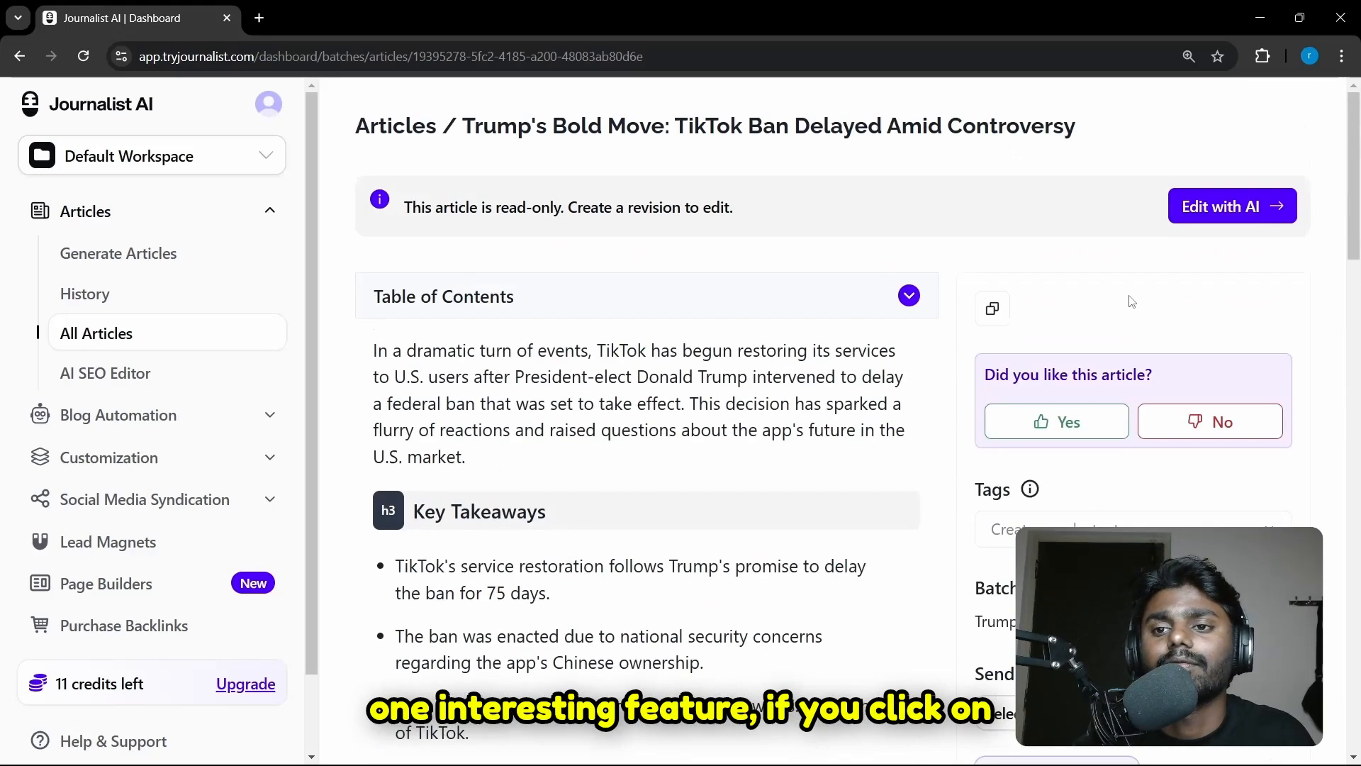
pyautogui.click(1198, 207)
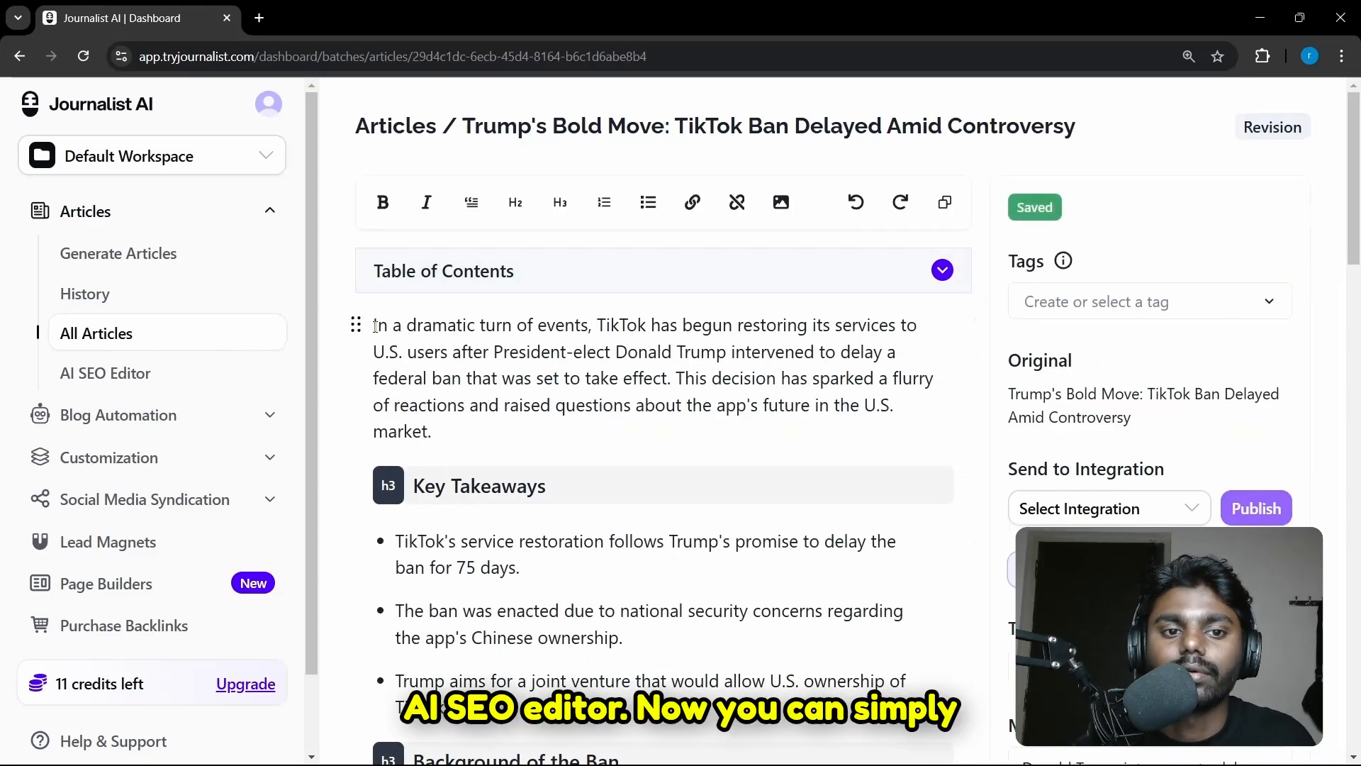
# Select the article's introductory paragraph, view its AI options for rewriting, adding keywords and adding links, and dismiss them without applying any
pyautogui.moveTo(373, 326); pyautogui.dragTo(451, 427)
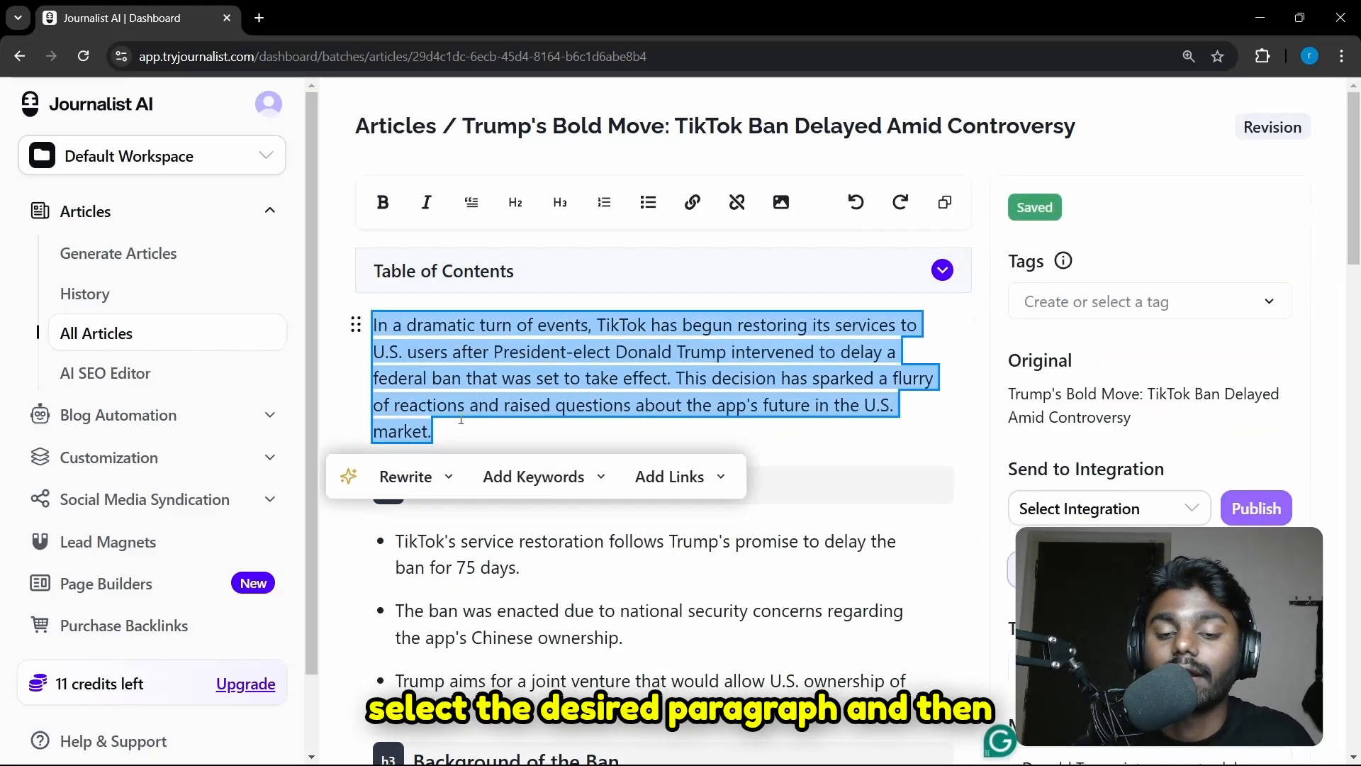
pyautogui.click(440, 478)
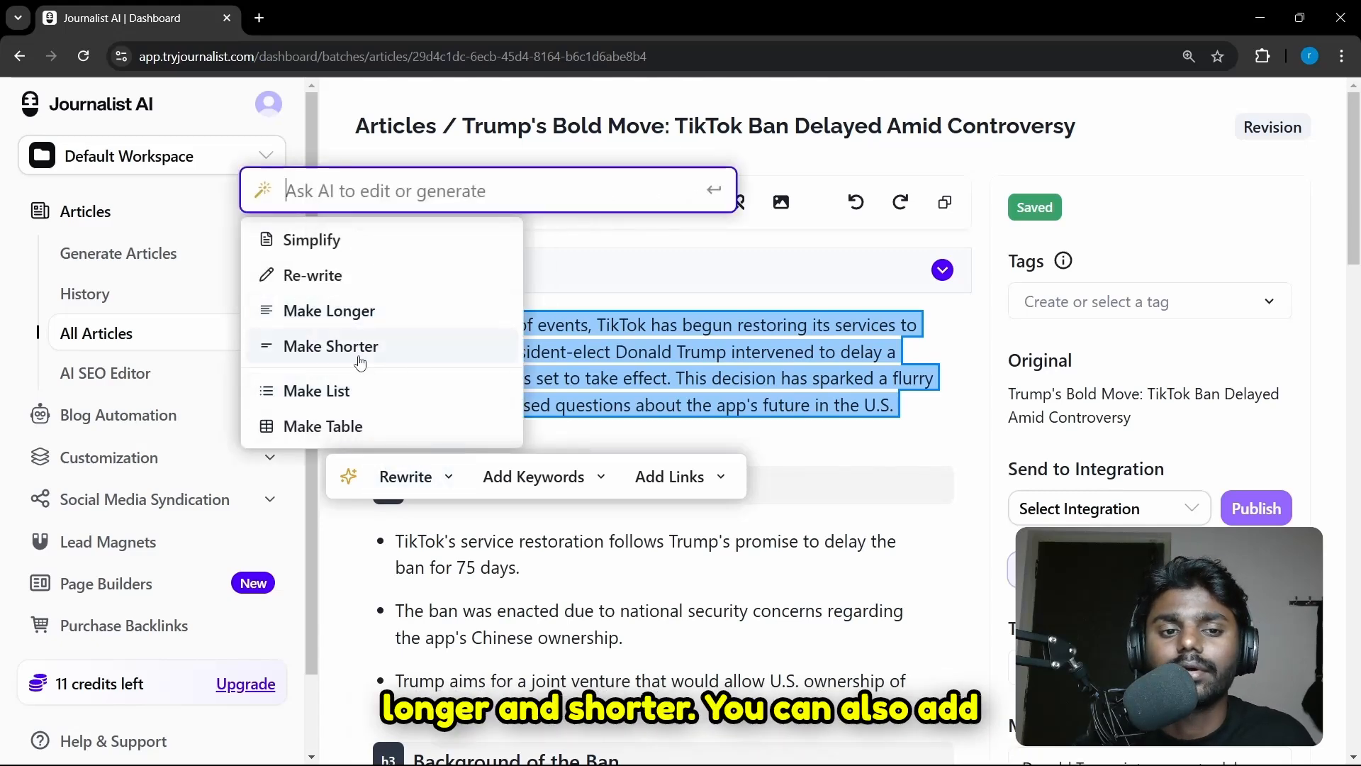
pyautogui.click(537, 475)
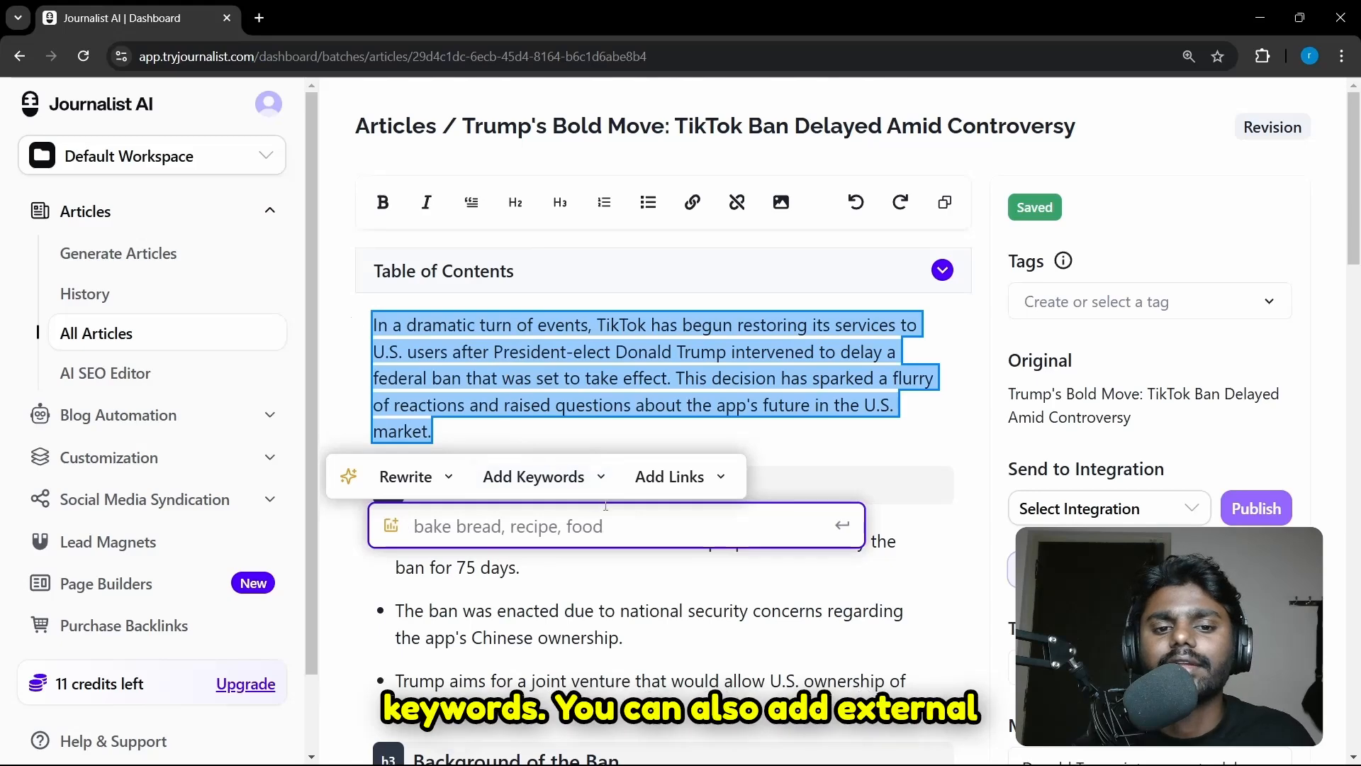
pyautogui.click(673, 476)
pyautogui.click(815, 436)
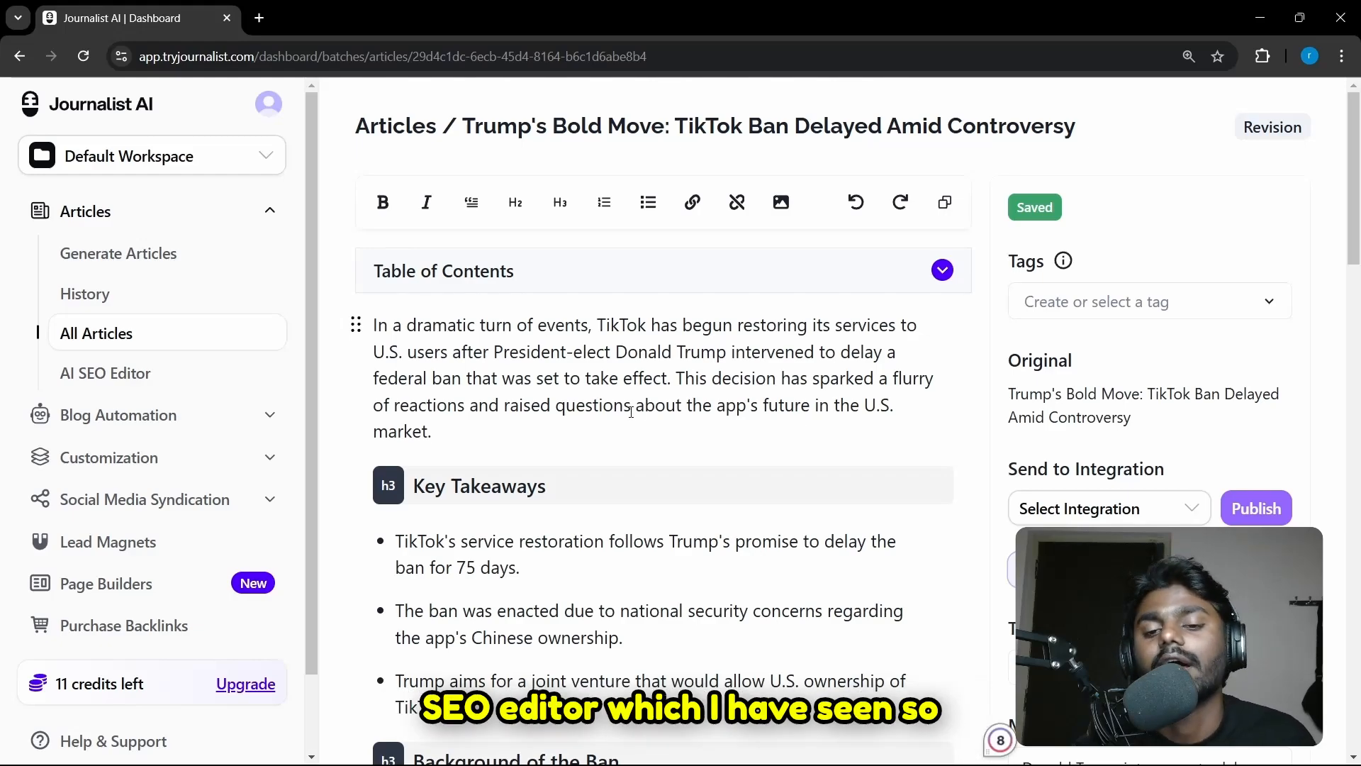
# Examine the revision's full text, from the introduction through the body sections to the cited sources
pyautogui.scroll(-15, 631, 411)
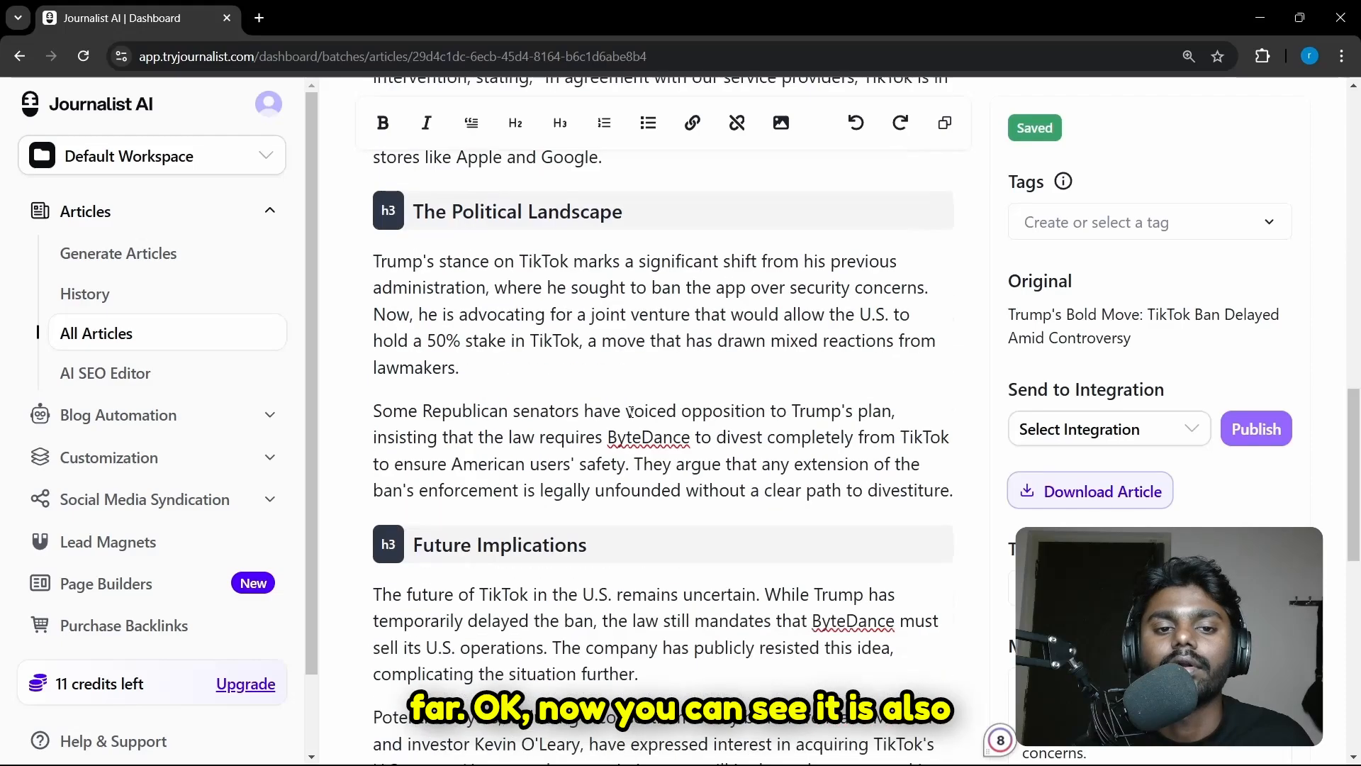
pyautogui.scroll(-8, 631, 411)
pyautogui.scroll(-2, 621, 428)
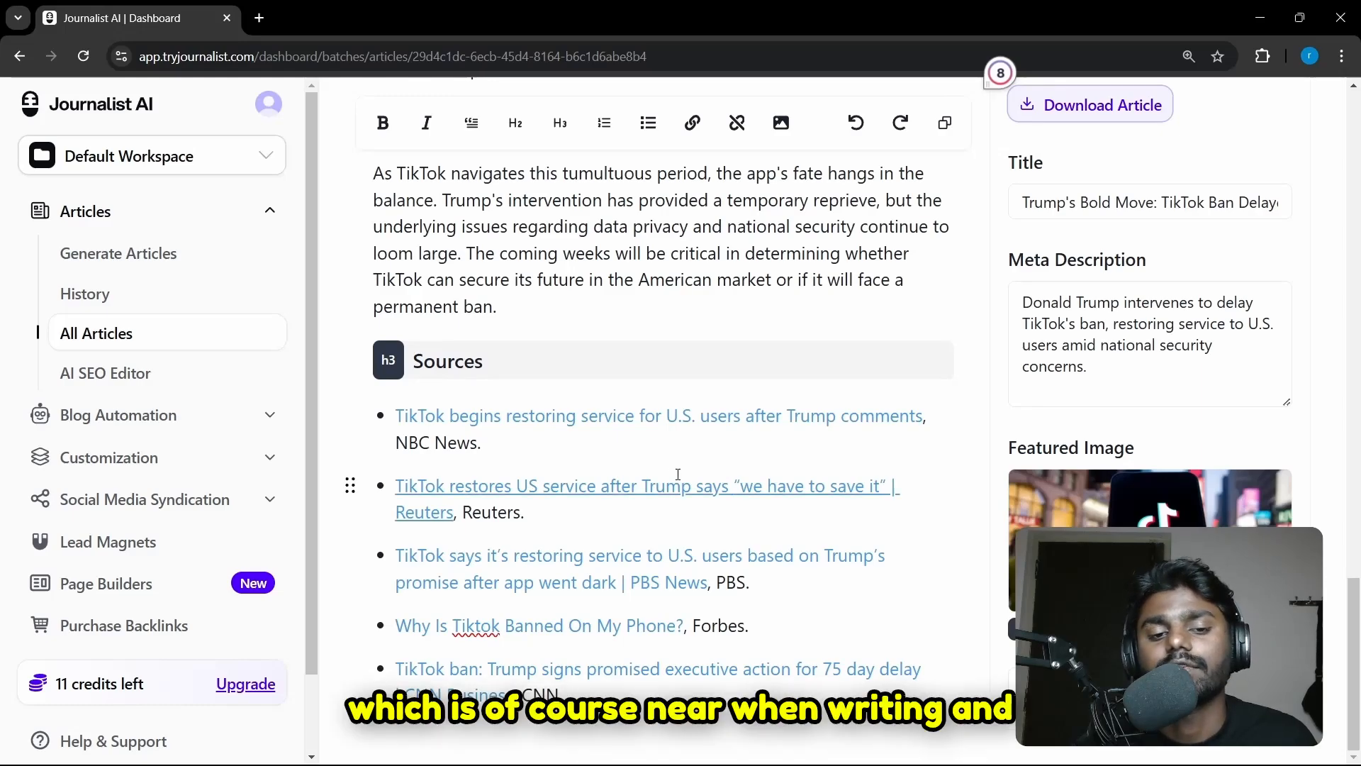
pyautogui.scroll(15, 552, 445)
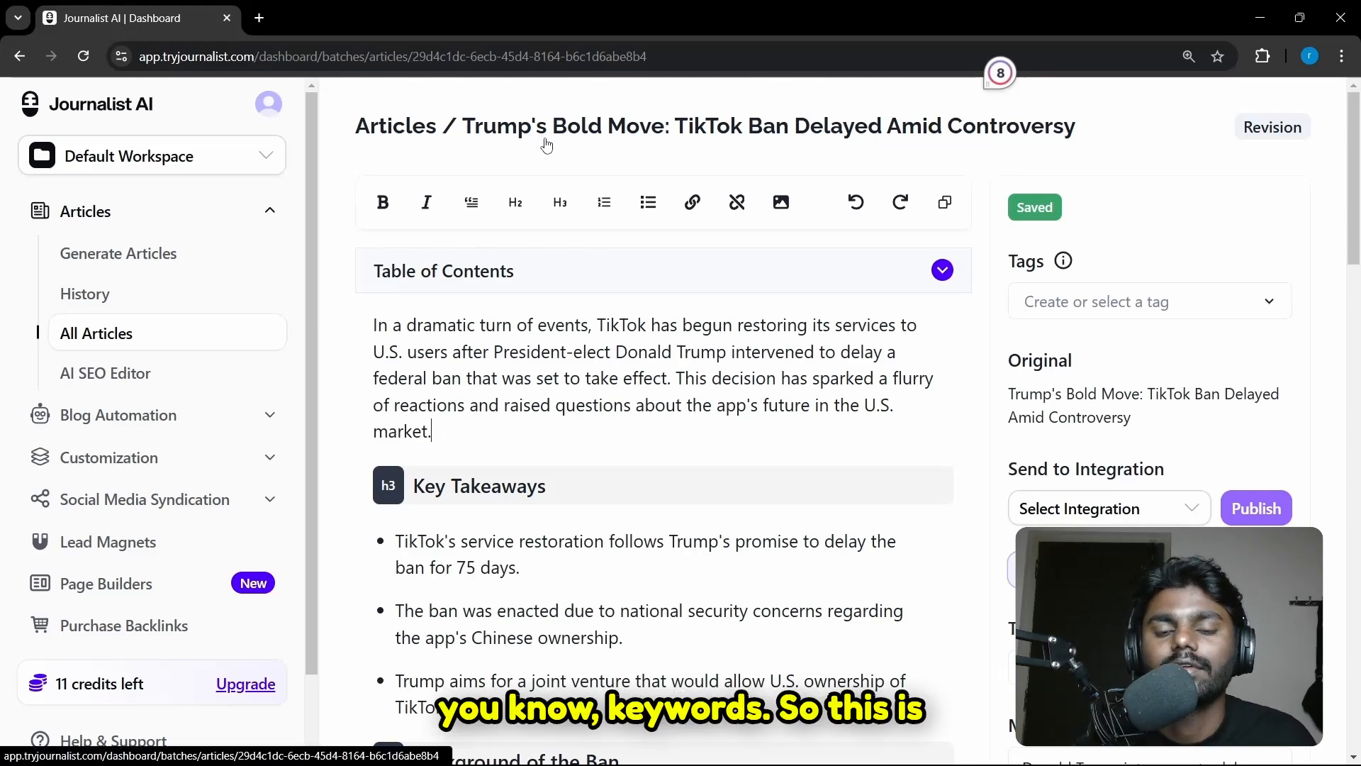
pyautogui.scroll(-1, 634, 319)
pyautogui.scroll(1, 635, 319)
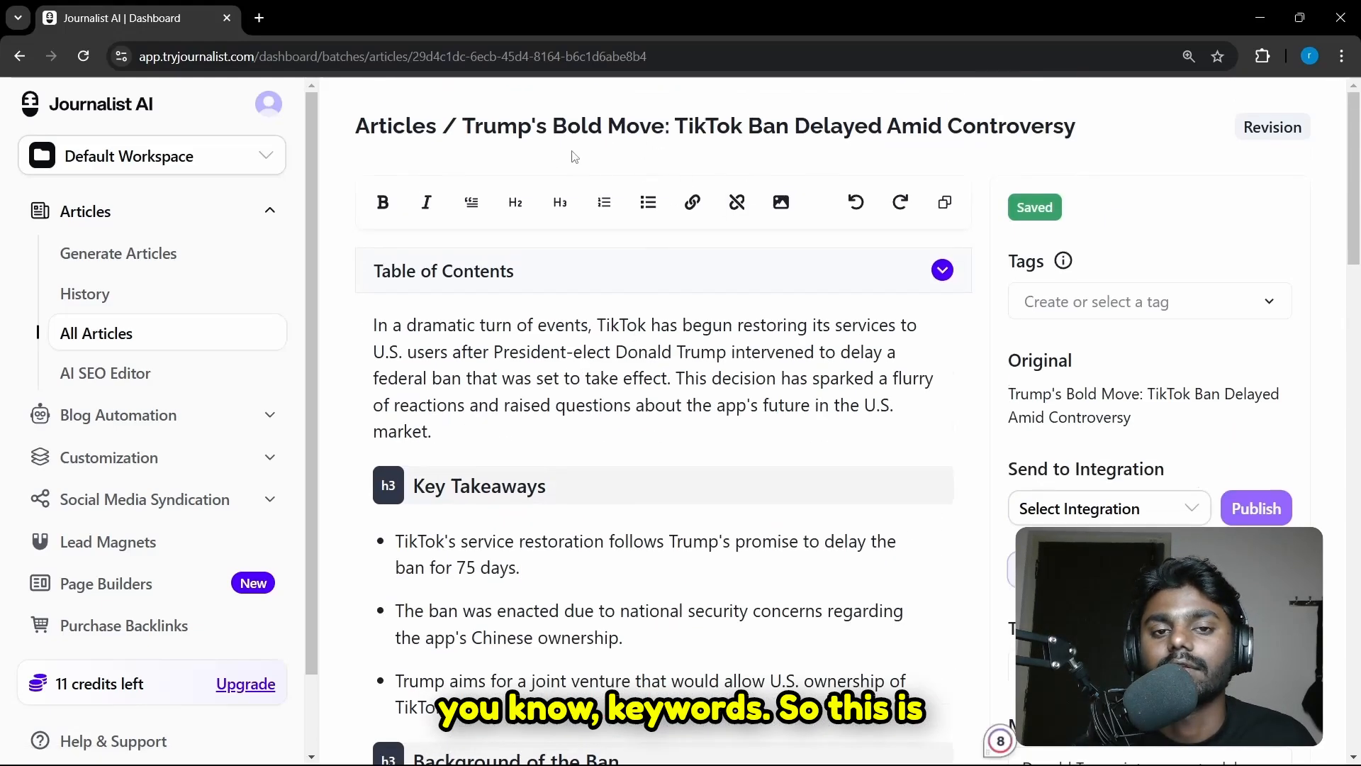
pyautogui.scroll(-15, 638, 440)
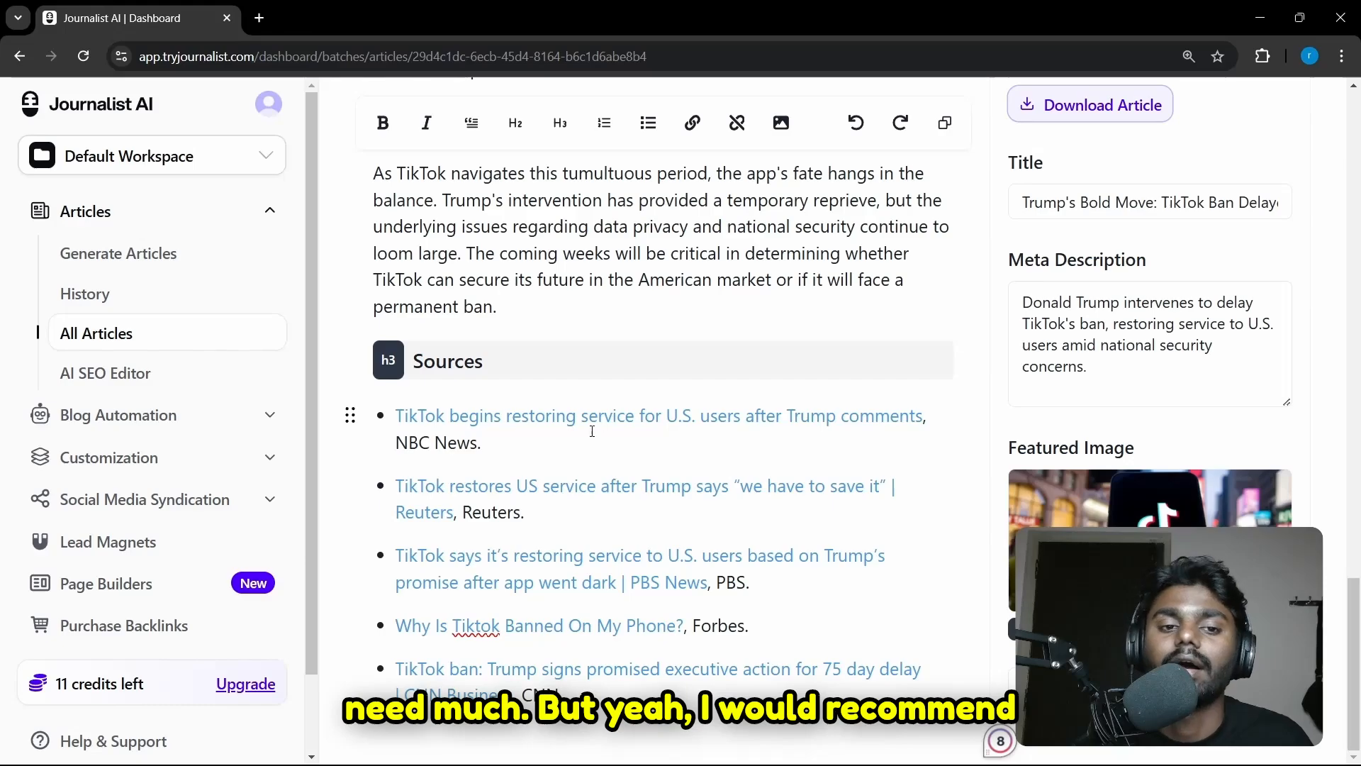
pyautogui.scroll(10, 592, 390)
pyautogui.scroll(-10, 687, 389)
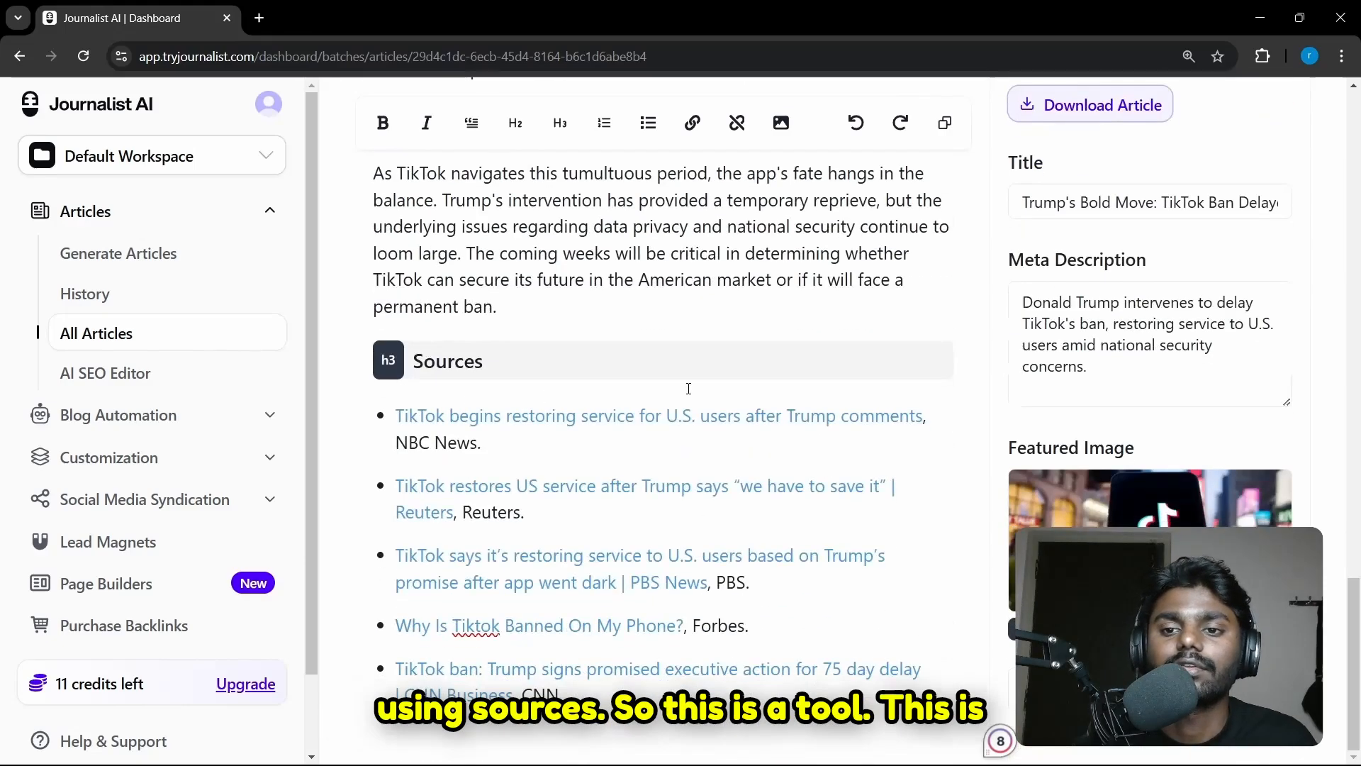
pyautogui.scroll(10, 688, 388)
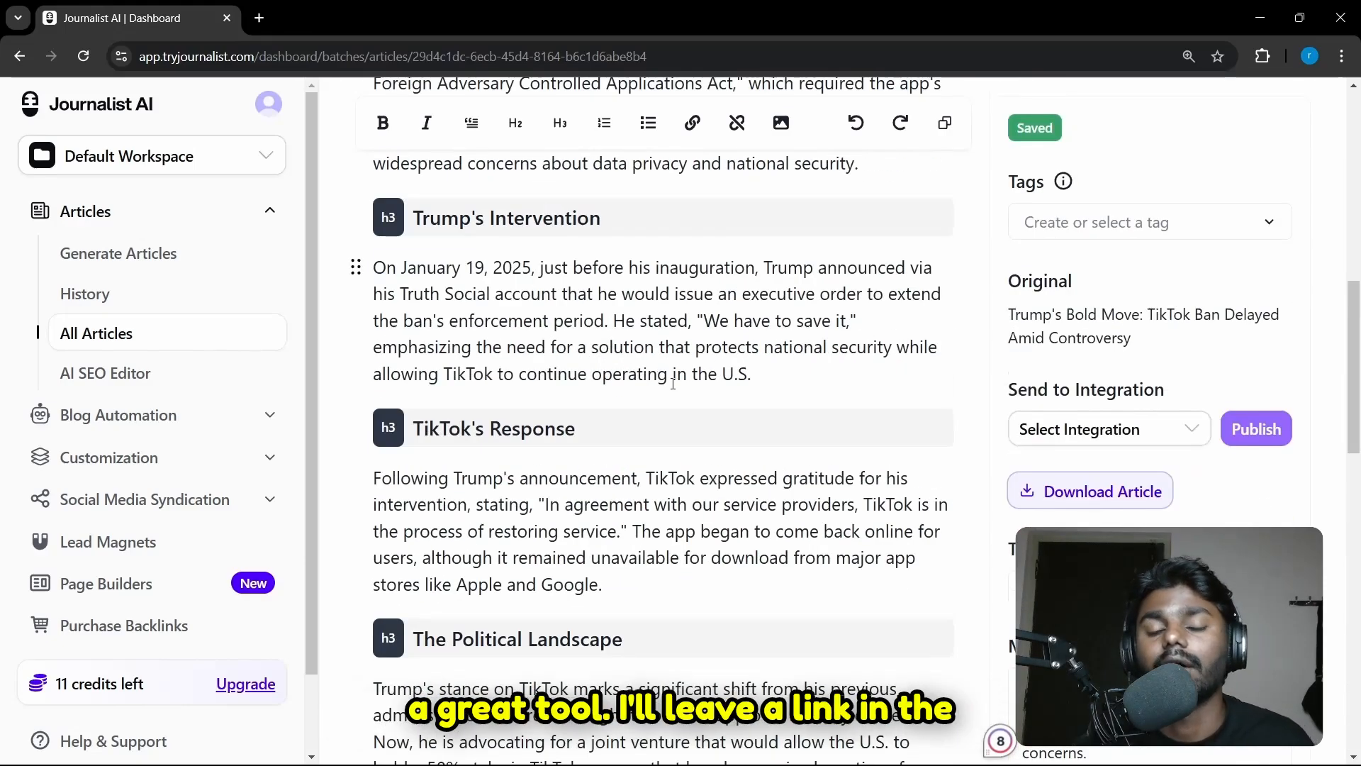